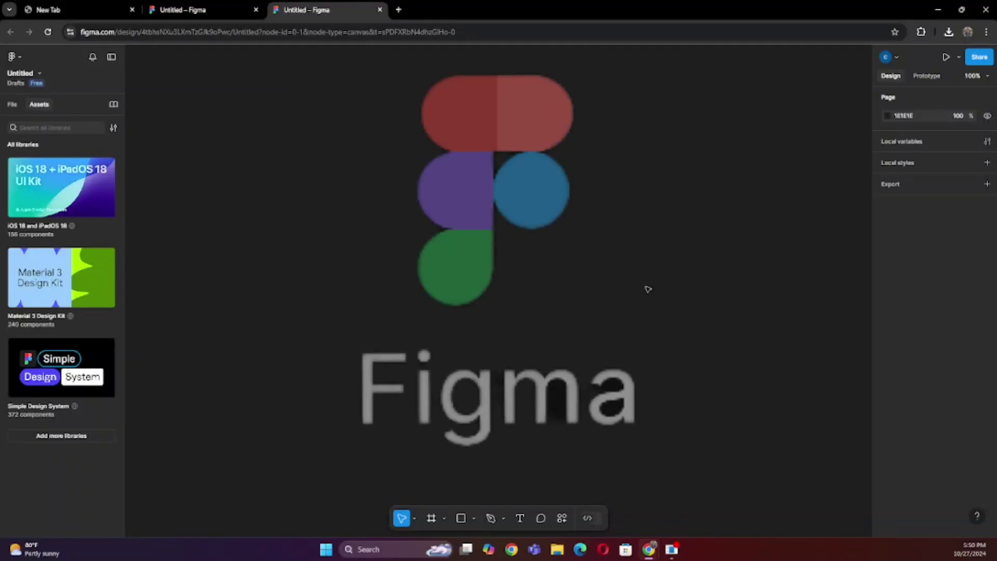
- Add a blank 1440×1024 Desktop frame, 'Desktop - 1', using the Frame tool's preset
left_click(444, 518)
left_click(469, 469)
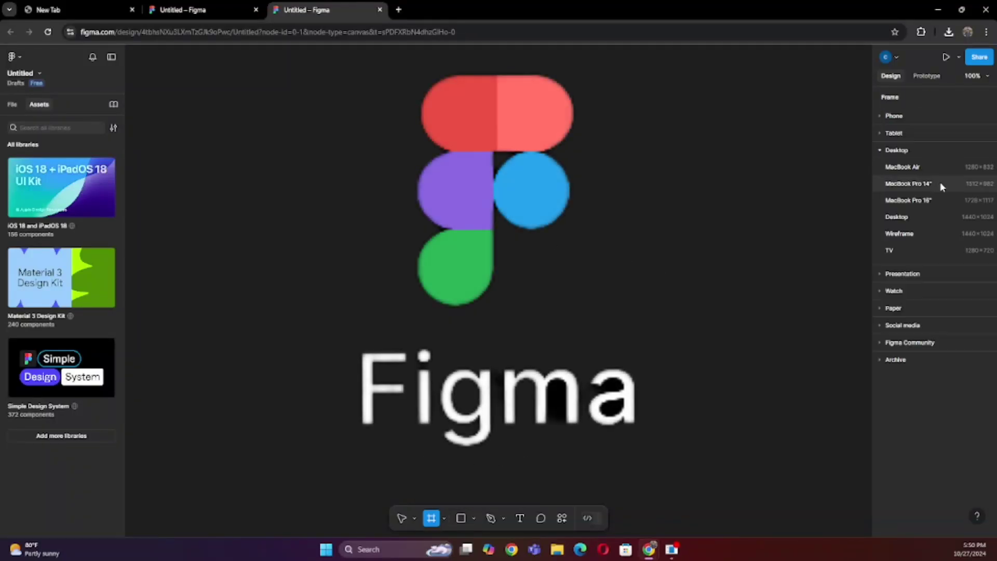
left_click(917, 218)
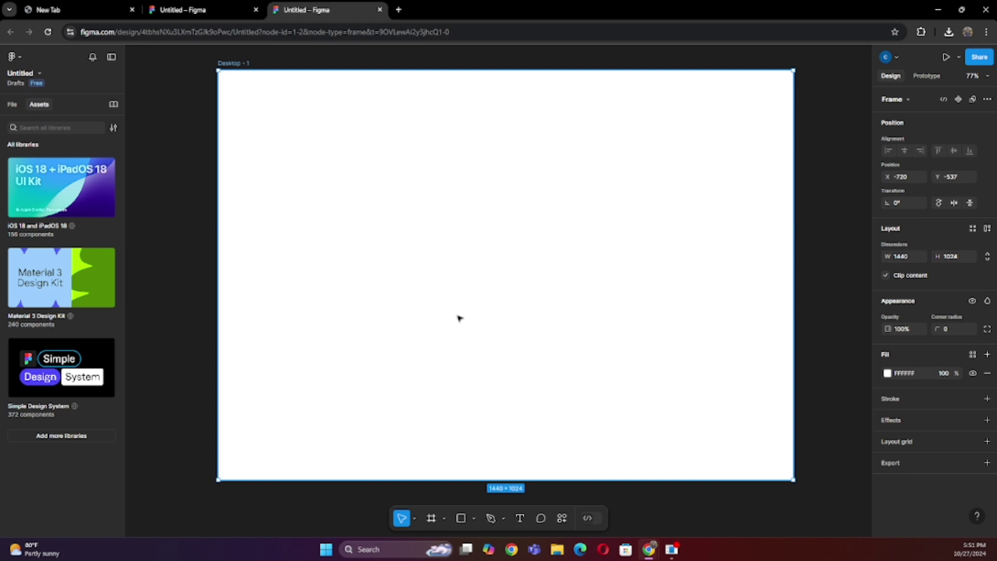
- Place the night cobblestone bokeh photo from the figma folder, align it to the top, and darken it
key("ctrl+shift+k")
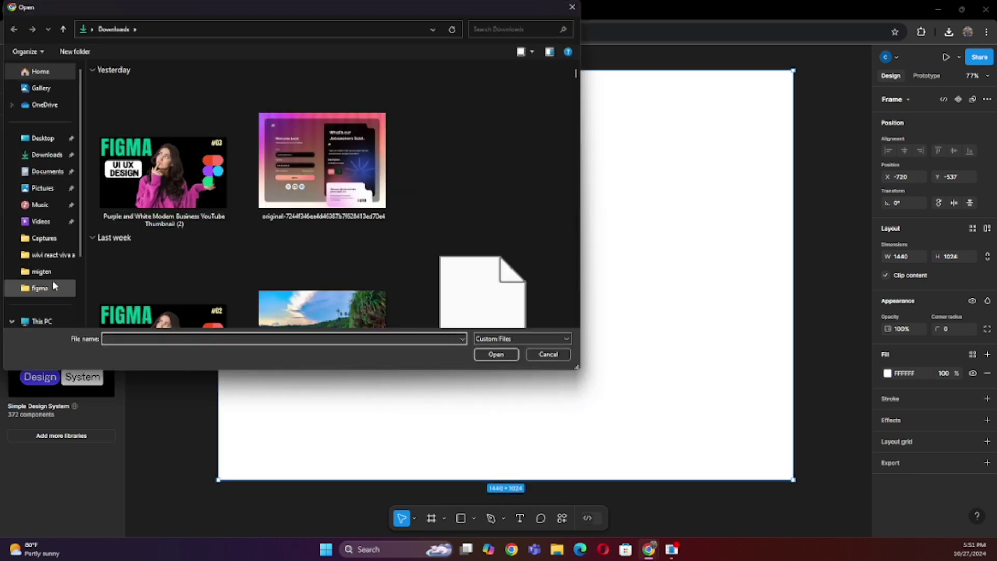
left_click(40, 288)
double_click(121, 99)
left_click(571, 297)
double_click(572, 281)
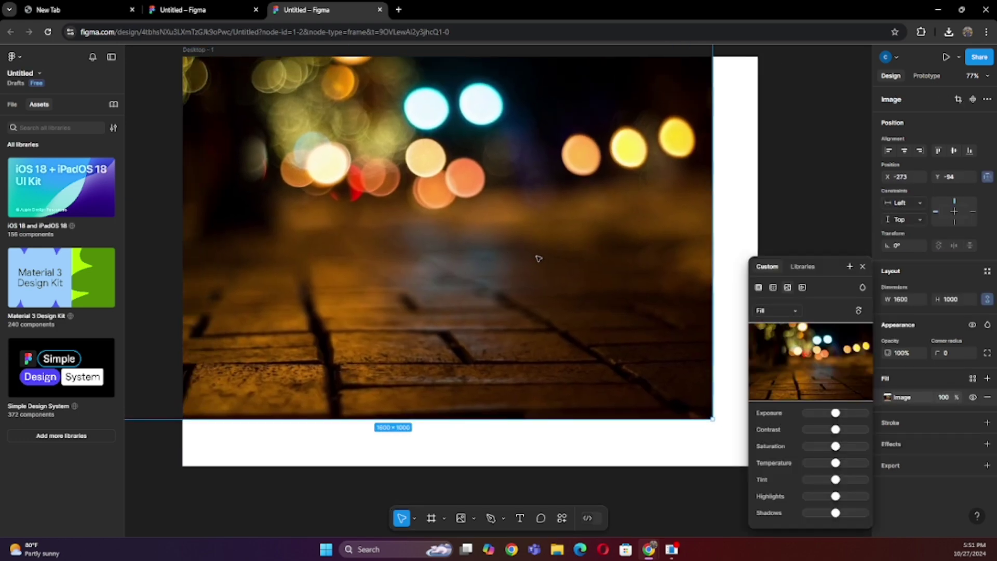
left_click_drag(587, 303, 592, 294)
mouse_move(836, 413)
left_mouse_down()
mouse_move(835, 423)
mouse_move(826, 413)
mouse_move(865, 429)
mouse_move(847, 447)
left_mouse_up()
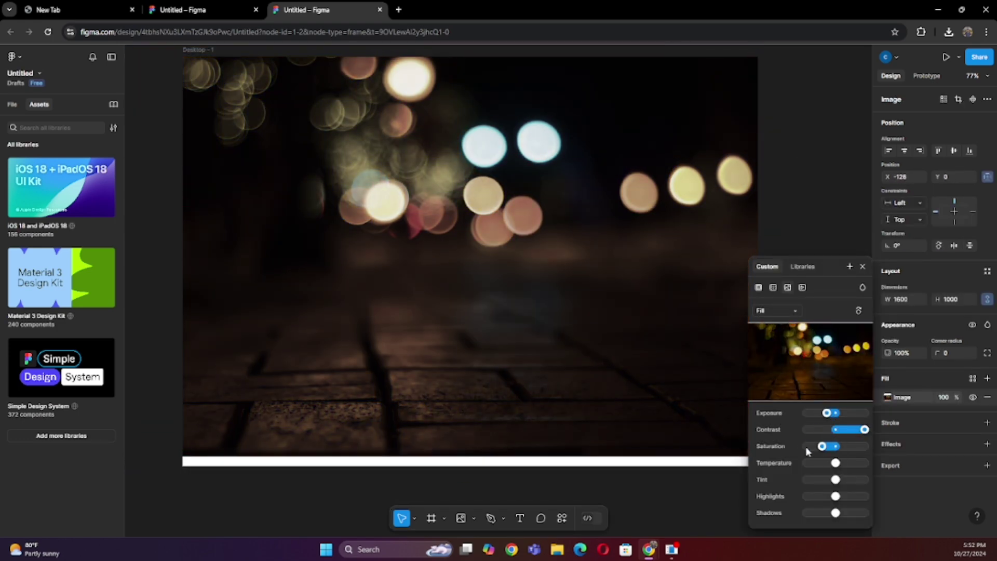
- Enlarge the bokeh photo to cover the whole frame
left_click(569, 272)
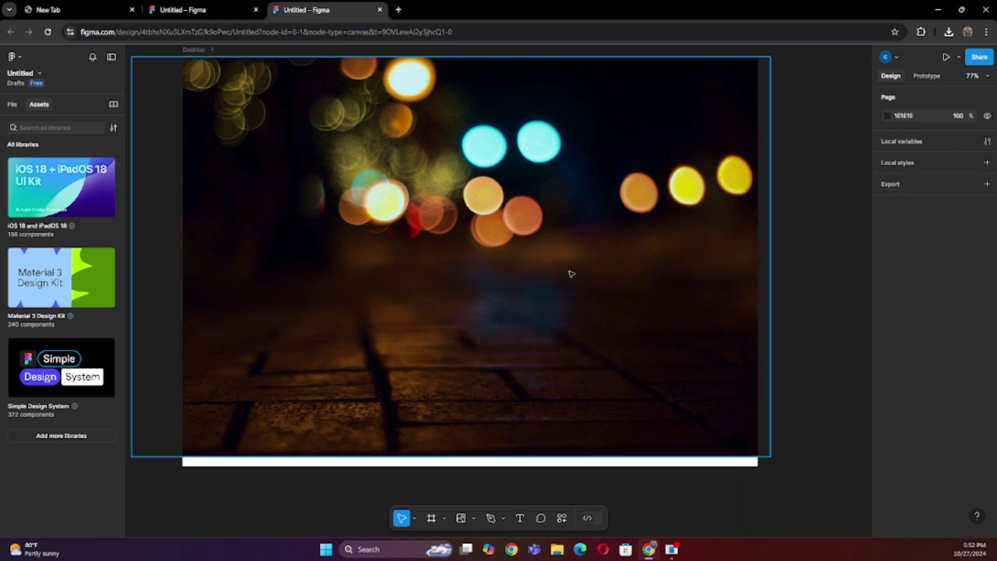
left_click_drag(771, 456, 773, 474)
key("Escape")
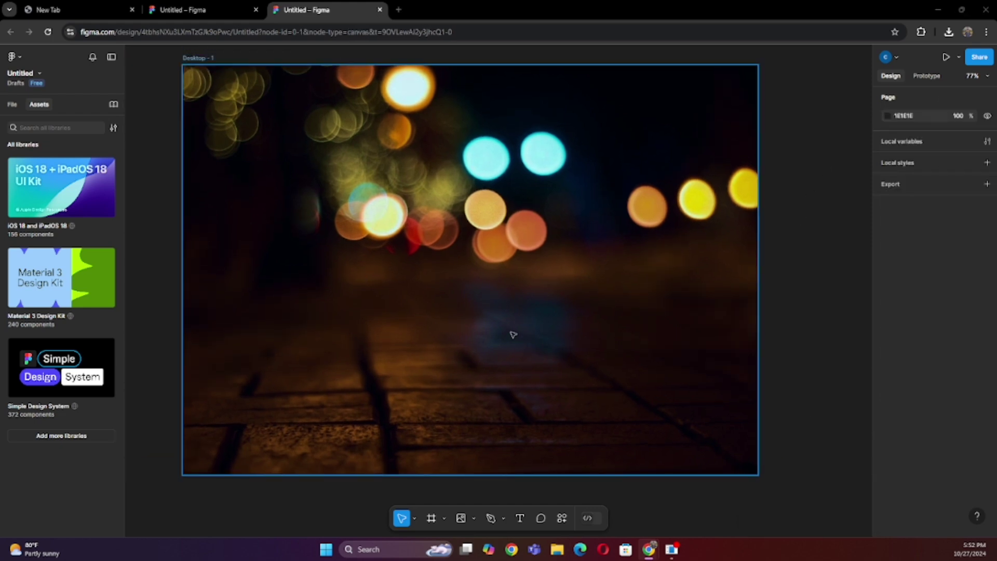
- Draw a grey rectangle and stretch it to nearly fill the frame
left_click(473, 517)
left_click(488, 416)
left_click_drag(290, 101, 564, 267)
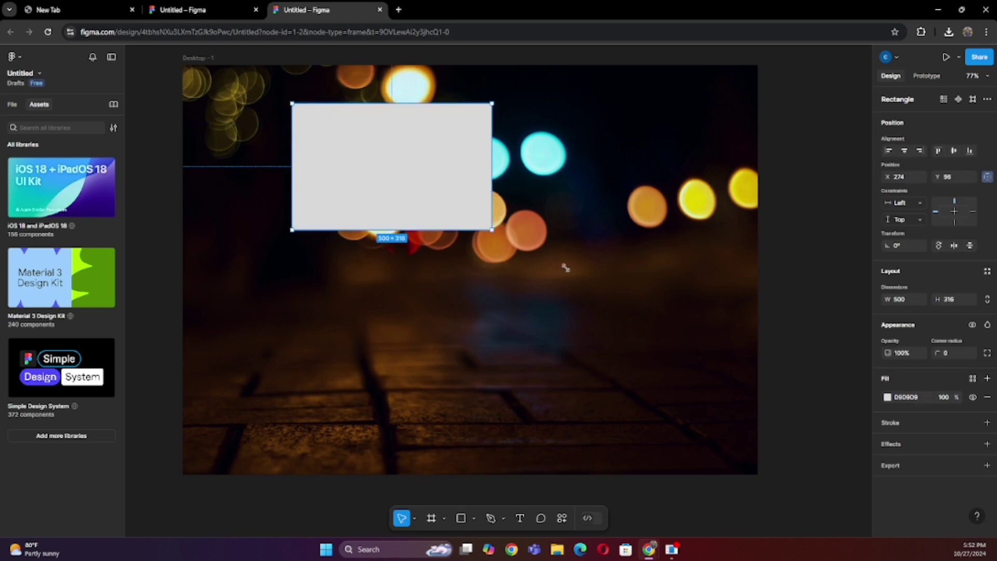
left_click_drag(207, 79, 200, 76)
left_click_drag(571, 311, 746, 456)
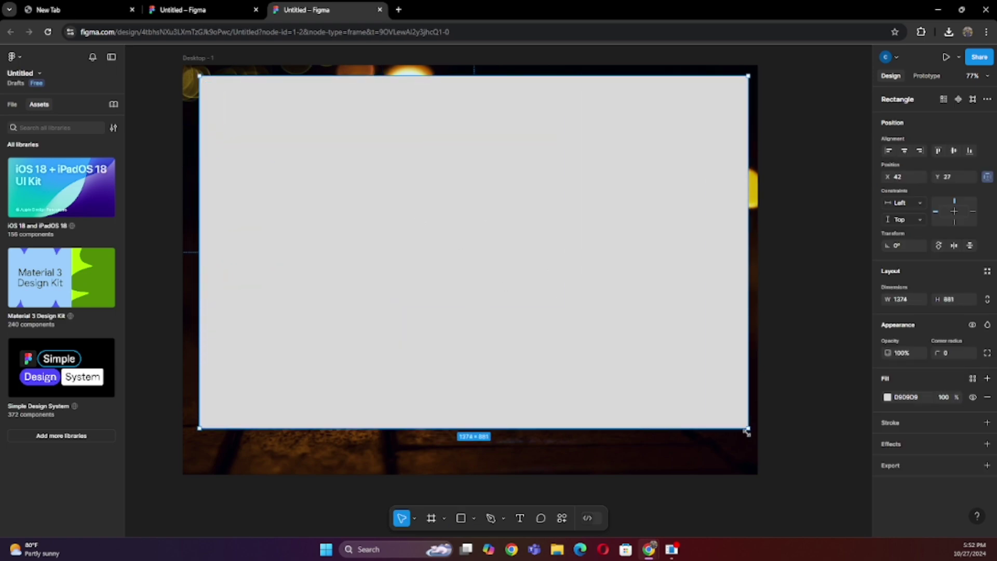
- Delete the frame, then undo repeated edits back to the white frame
key("Escape")
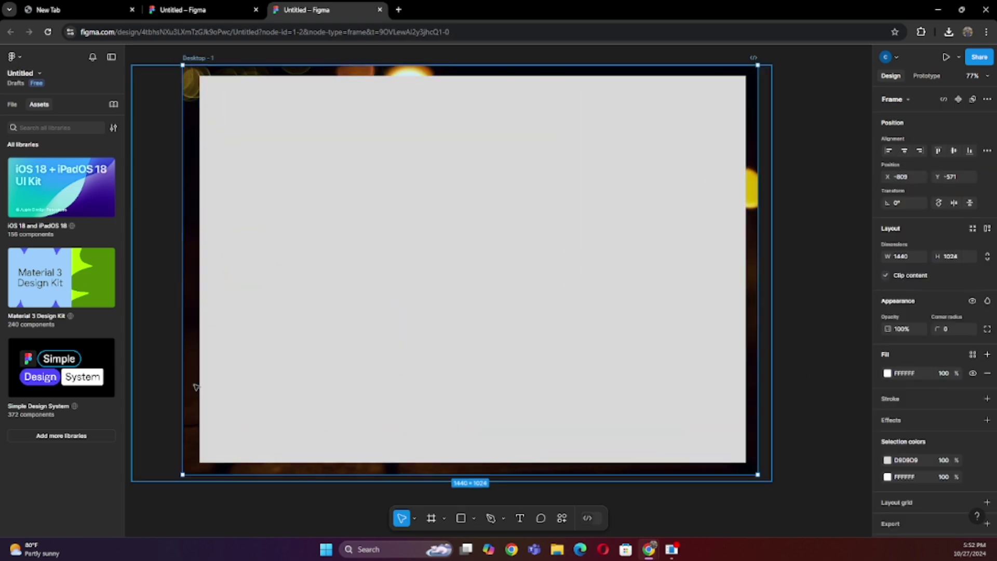
key("Delete")
left_click(473, 518)
key("ctrl+z")
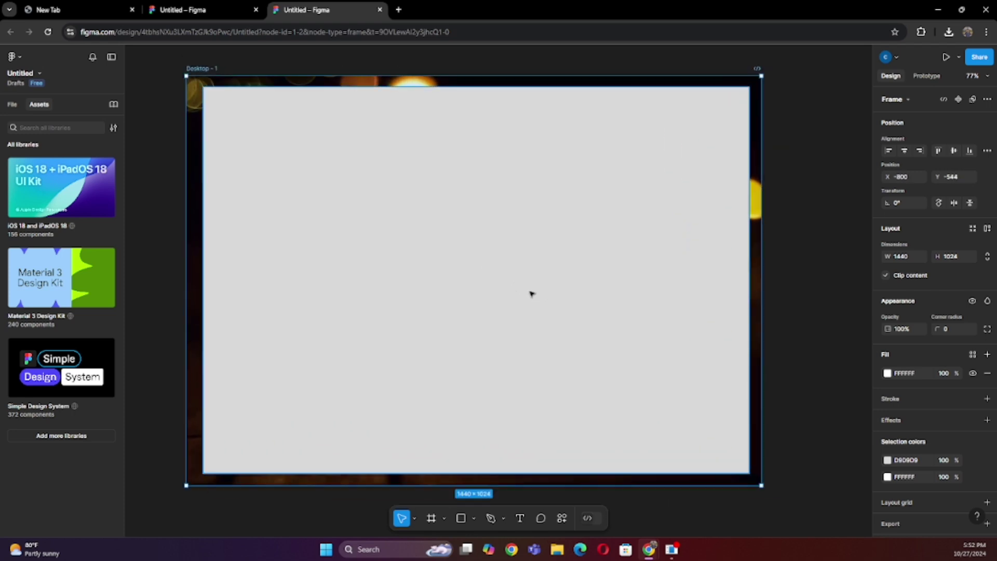
key("Return")
key("Escape")
key("ctrl+z")
key("ctrl+z")
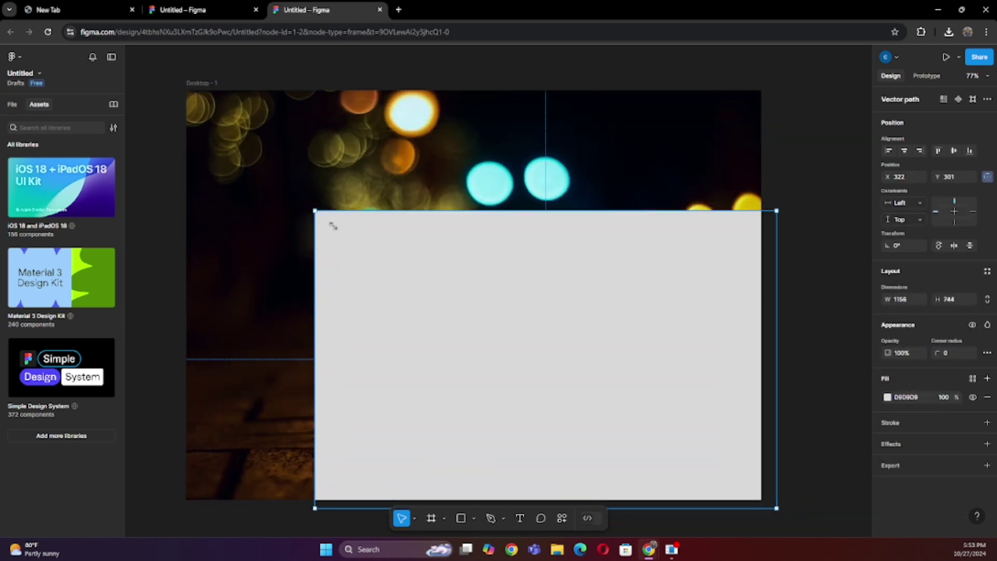
key("ctrl+z")
key("ctrl+z")
key("ctrl+z")
key("ctrl+z")
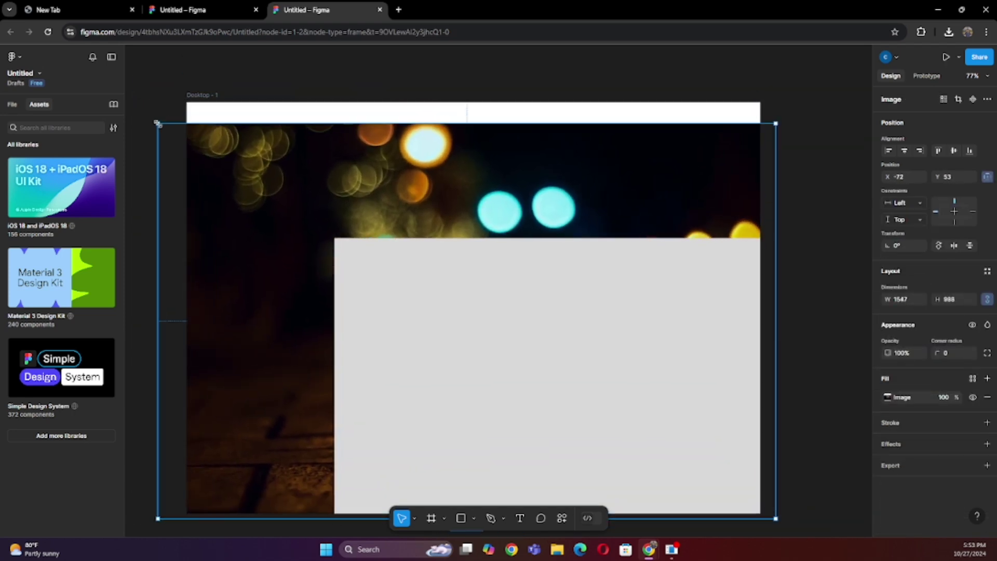
key("ctrl+z")
key("ctrl+z")
key("ctrl+z")
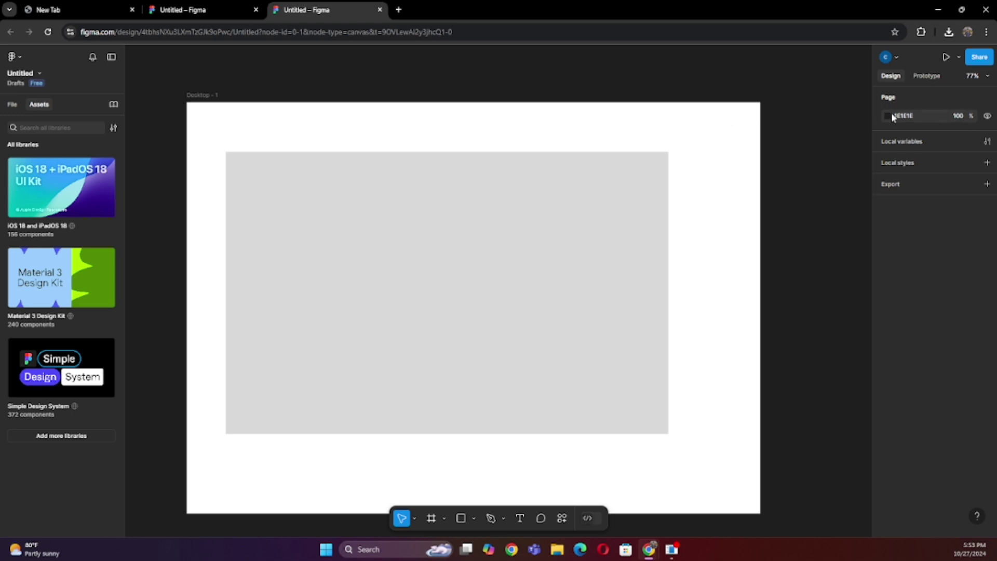
- Set the page background colour to black (000000)
left_click(893, 117)
left_click_drag(750, 235, 748, 322)
left_click(682, 122)
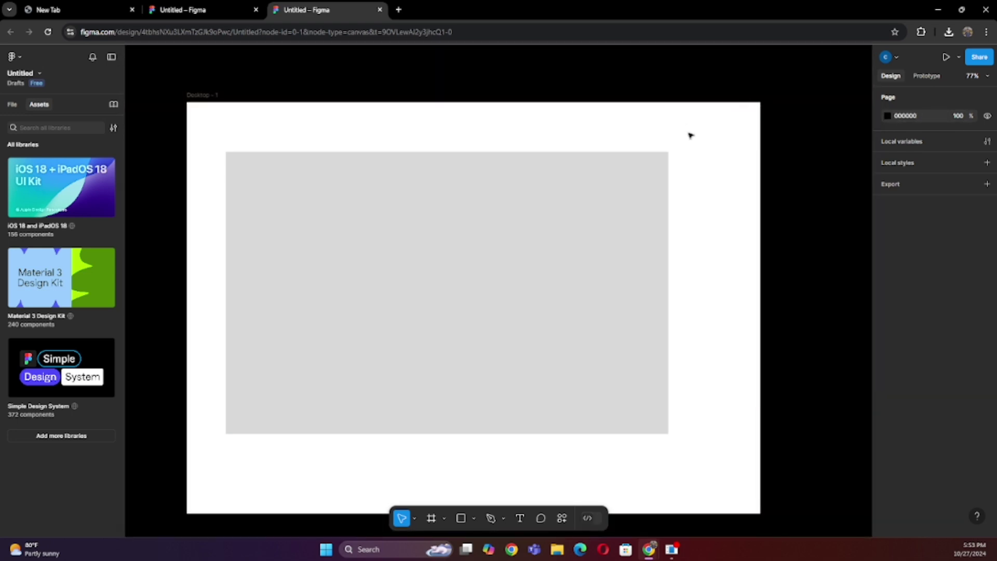
- Resize the grey rectangle to nearly fill the frame (1370×965) with corner radius 20
left_click_drag(481, 230, 456, 194)
left_click_drag(643, 400, 761, 496)
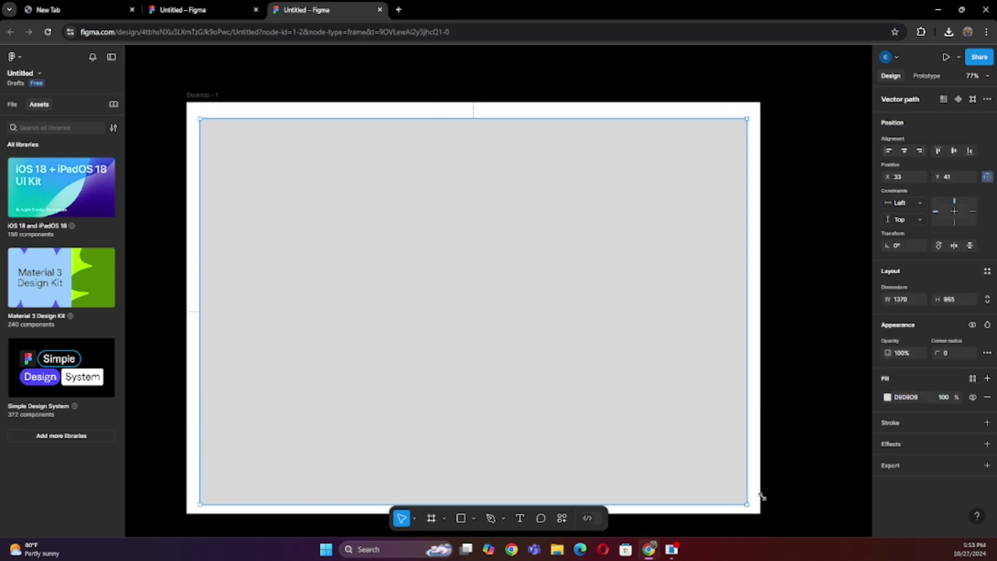
key("Escape")
left_click(500, 305)
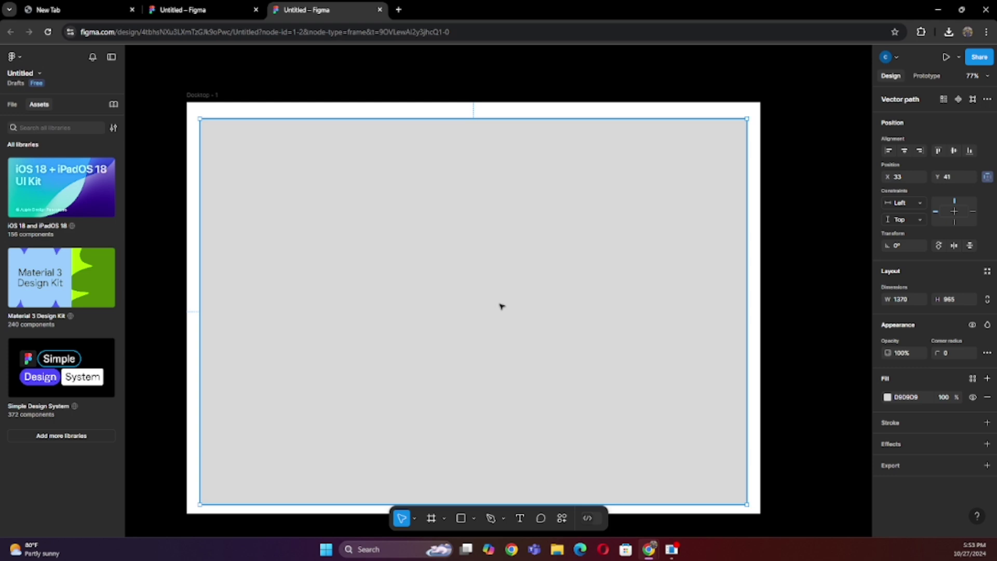
type("20")
left_click(804, 329)
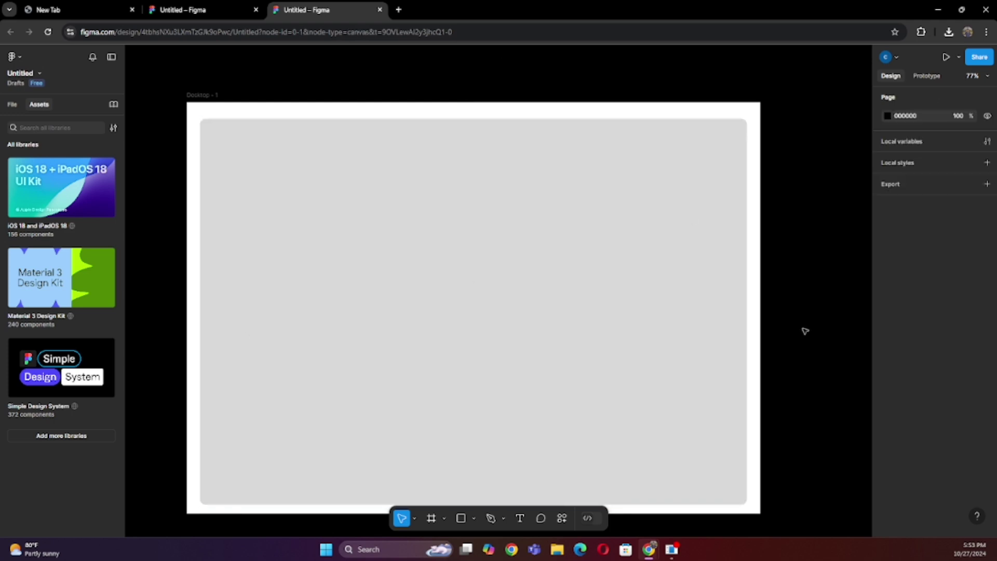
scroll(809, 287, "down", 1)
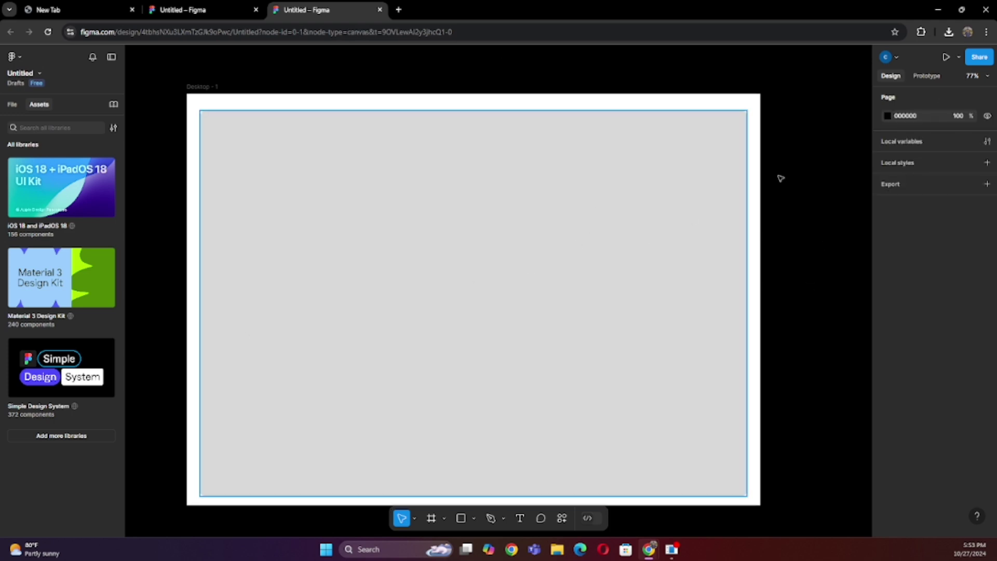
- Draw a small magenta circle near the grey shape's top-left corner
left_click(473, 518)
left_click(480, 457)
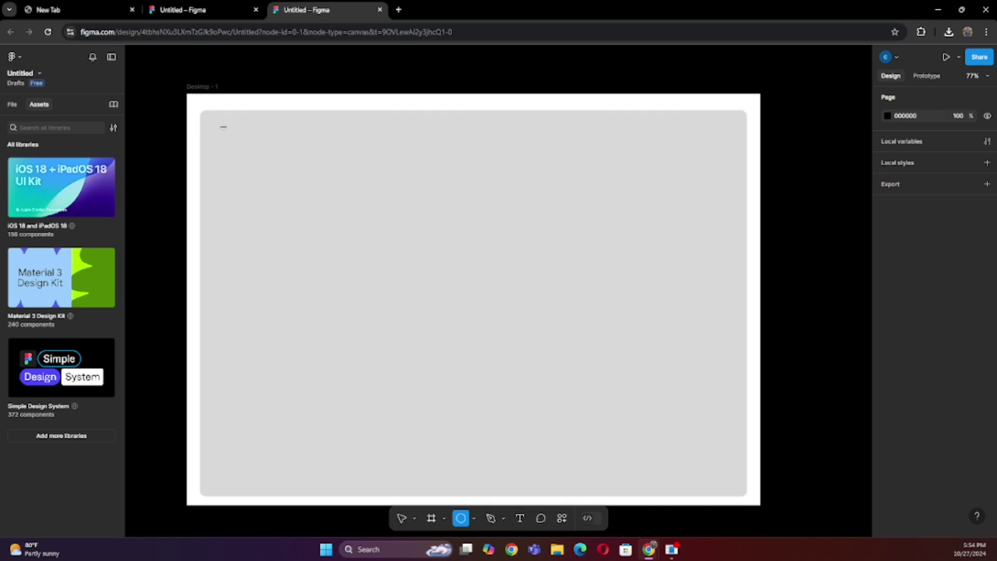
left_click_drag(223, 126, 248, 151)
left_click(887, 397)
left_click(829, 410)
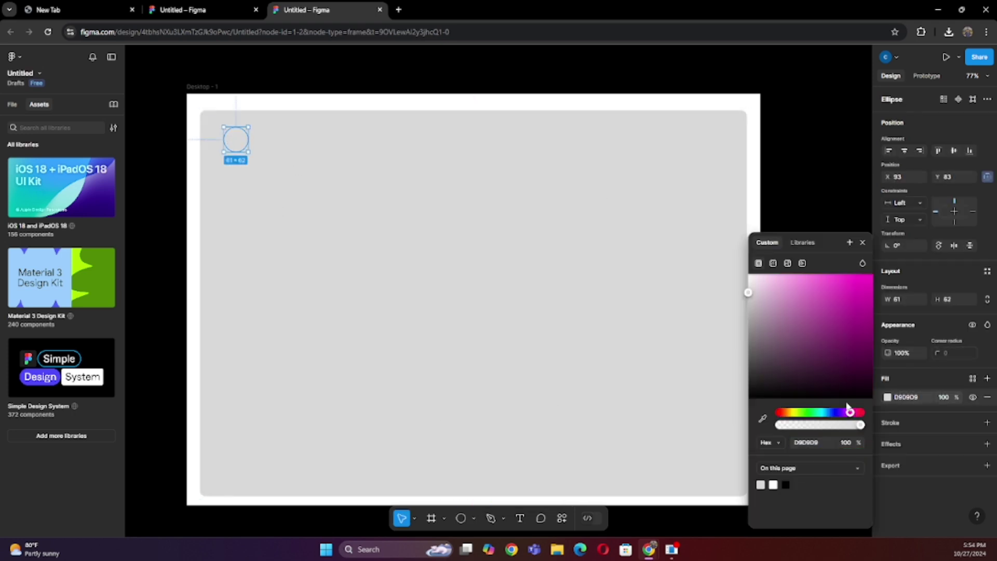
left_click(429, 210)
- Add 'Logo' text beside the circle at font size 36
key("t")
left_click(266, 141)
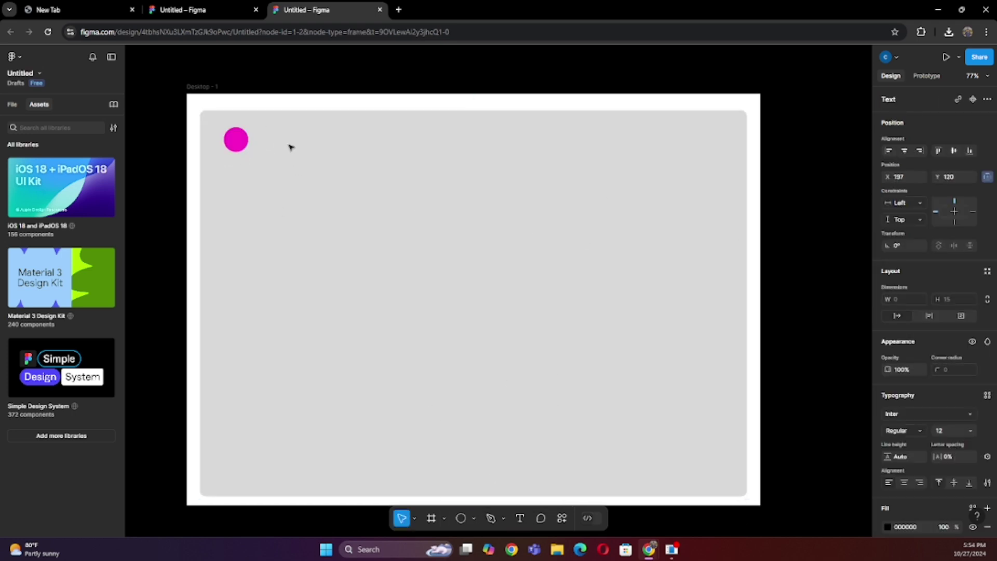
type("Logo")
left_click(378, 160)
scroll(395, 182, "down", 1)
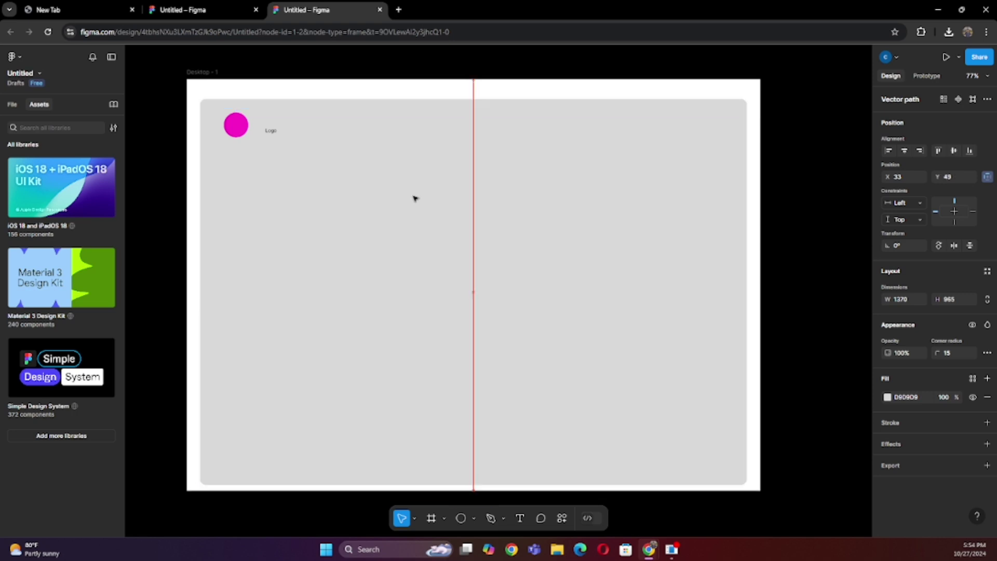
left_click(954, 151)
left_click(270, 130)
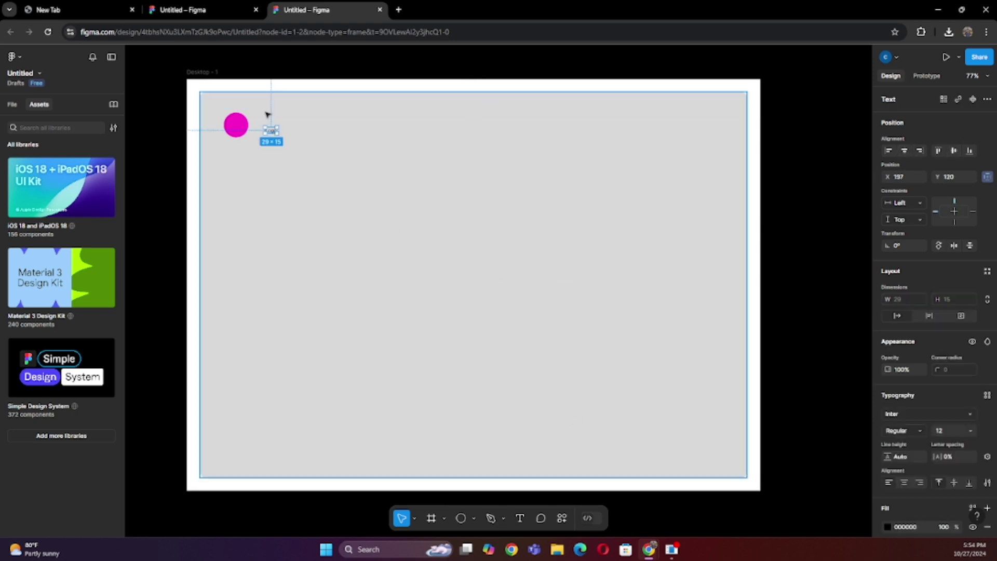
left_click(969, 431)
left_click(970, 438)
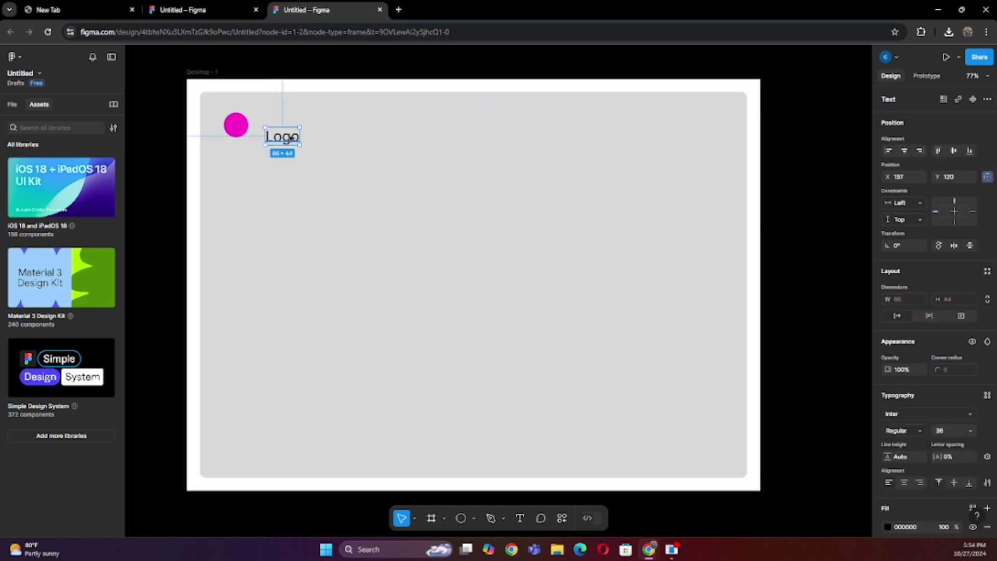
left_click(355, 137)
left_click(268, 128)
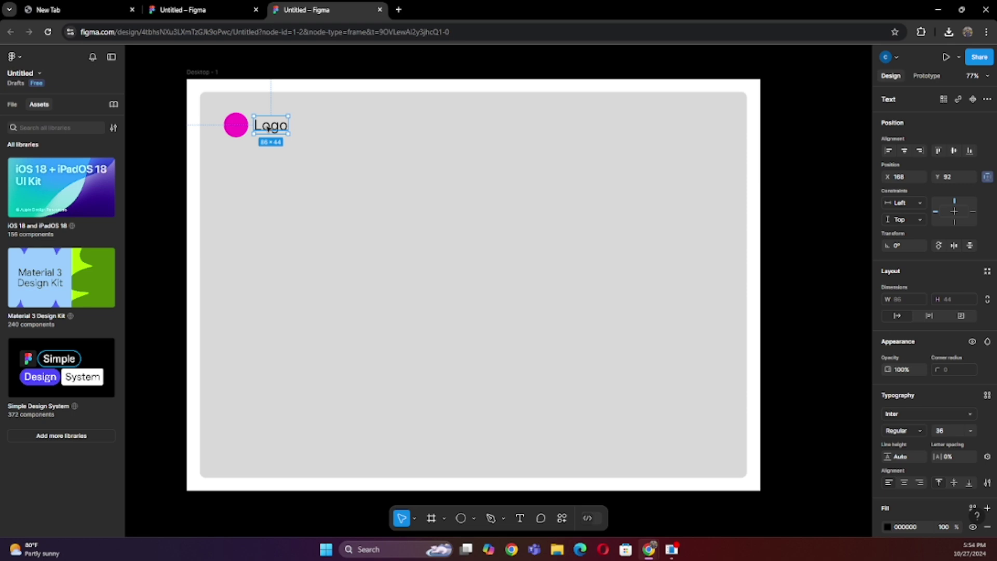
- Colour the Logo text blue (0B0FE4)
left_click(888, 526)
left_click_drag(778, 411, 834, 411)
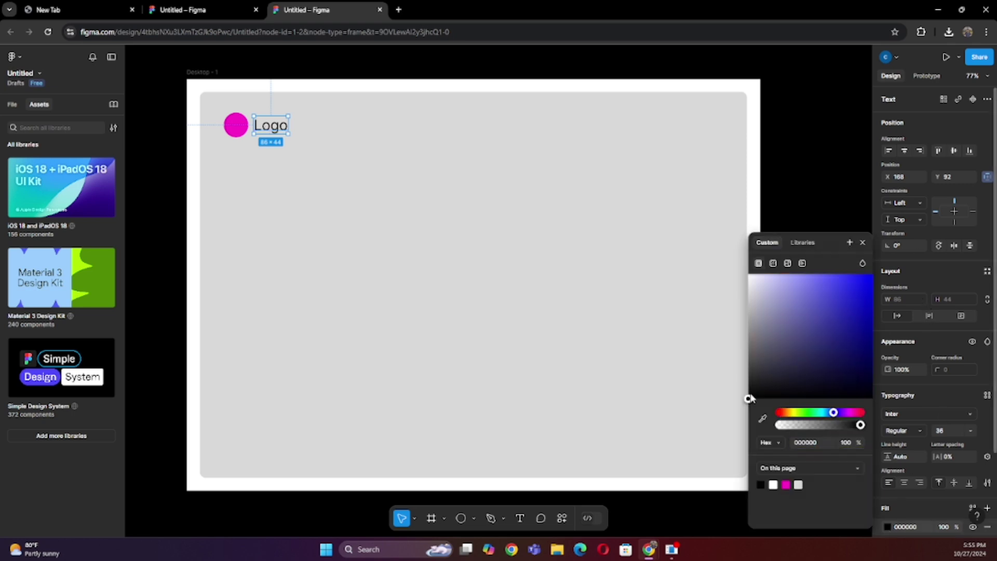
left_click(866, 286)
left_click(550, 251)
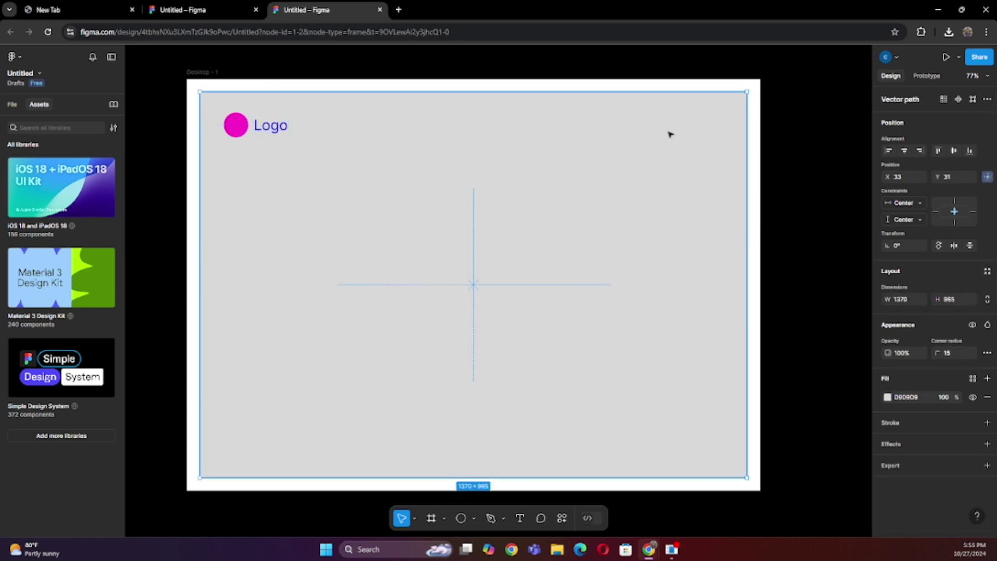
- Draw a bar to the right of the Logo and fill it white (FFFFFF)
left_click(474, 519)
left_click(489, 416)
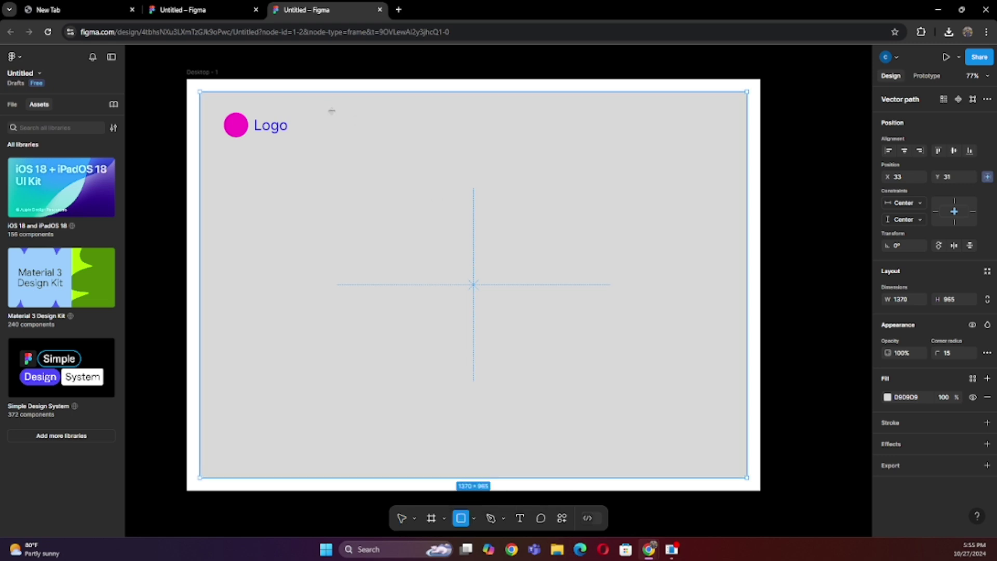
left_click_drag(324, 113, 612, 137)
left_click(887, 396)
left_click(756, 485)
left_click(635, 388)
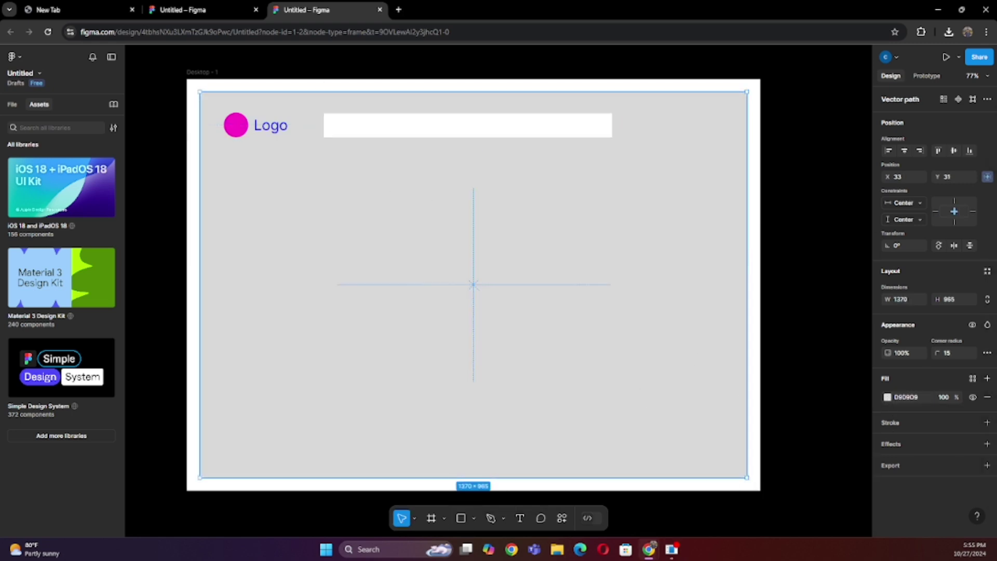
- Widen the white bar toward the frame's right side, making it 1025×60
left_click(472, 134)
left_click_drag(612, 125, 733, 127)
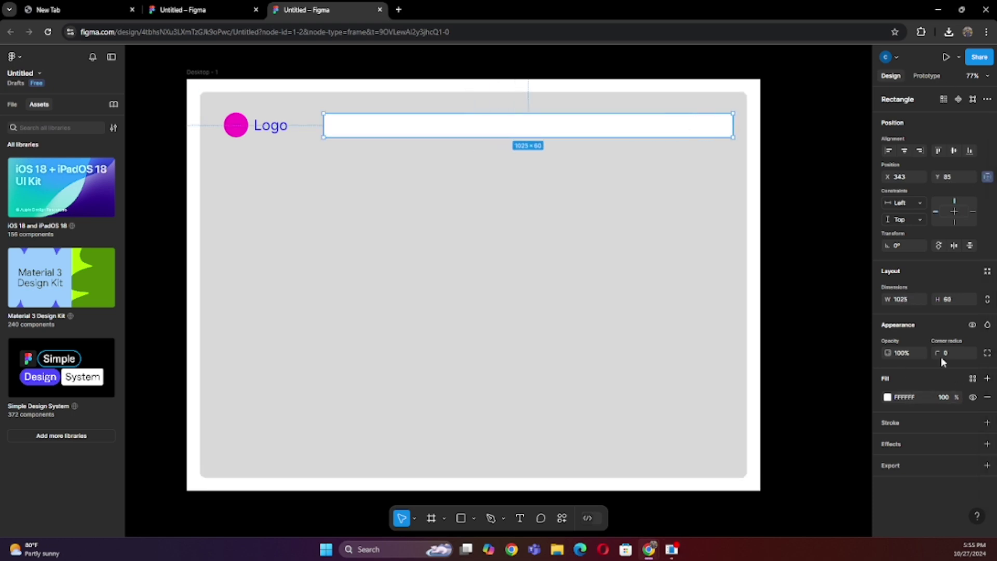
left_click(618, 306)
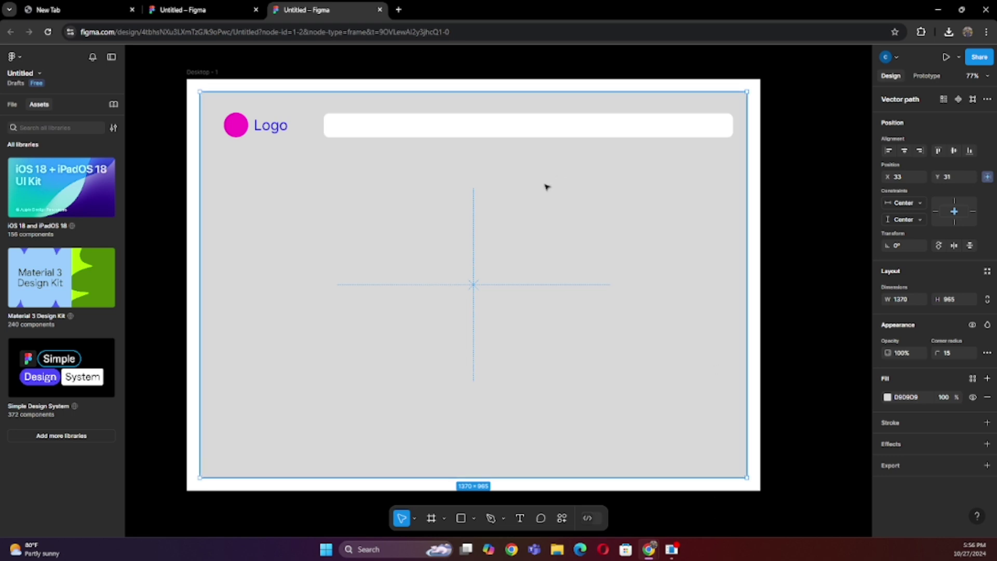
left_click(853, 185)
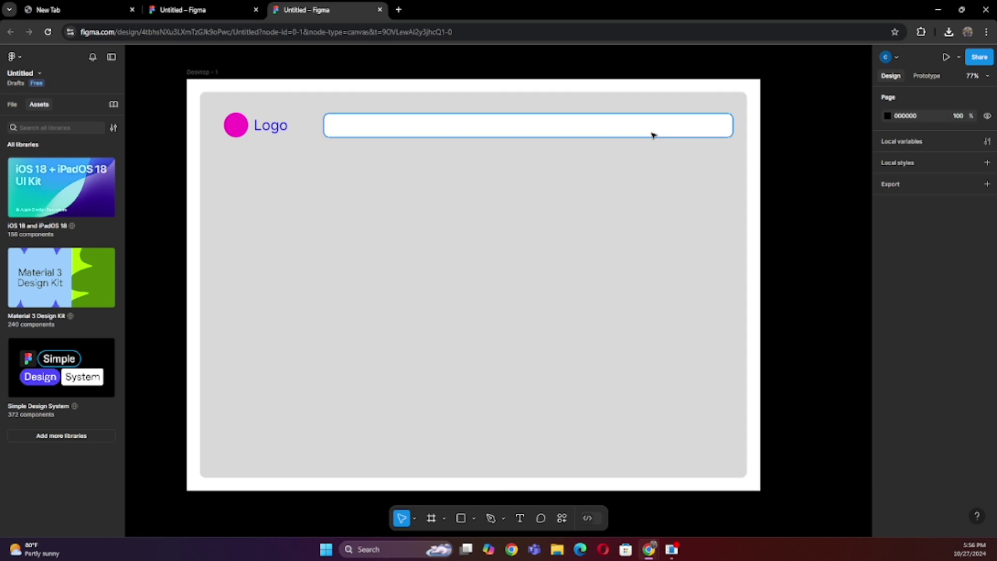
left_click(655, 133)
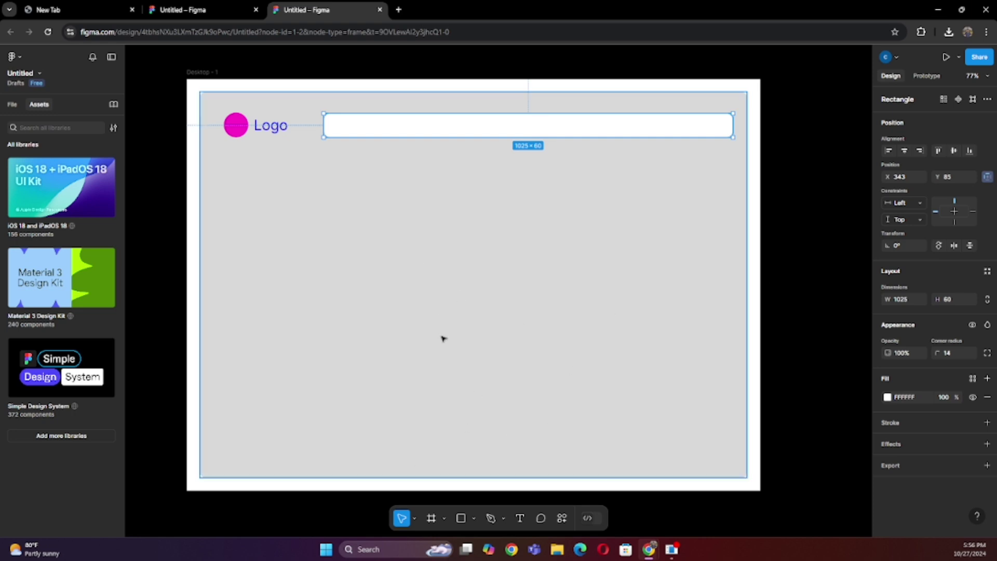
- Add size-24 'Home' text, move it into the white bar and duplicate it along the bar
left_click(520, 518)
left_click(371, 238)
type("Home")
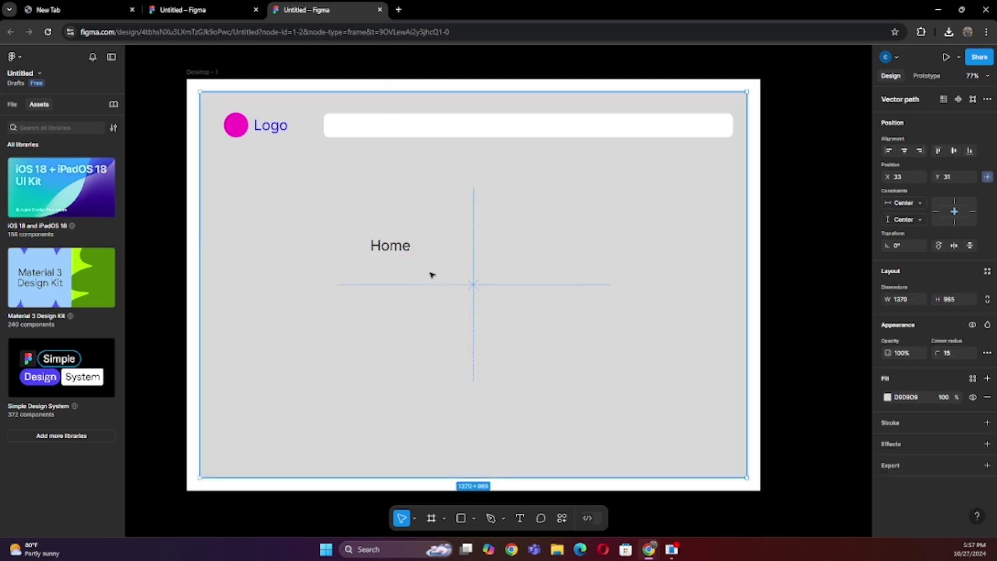
key("Escape")
left_click(969, 431)
left_click(968, 406)
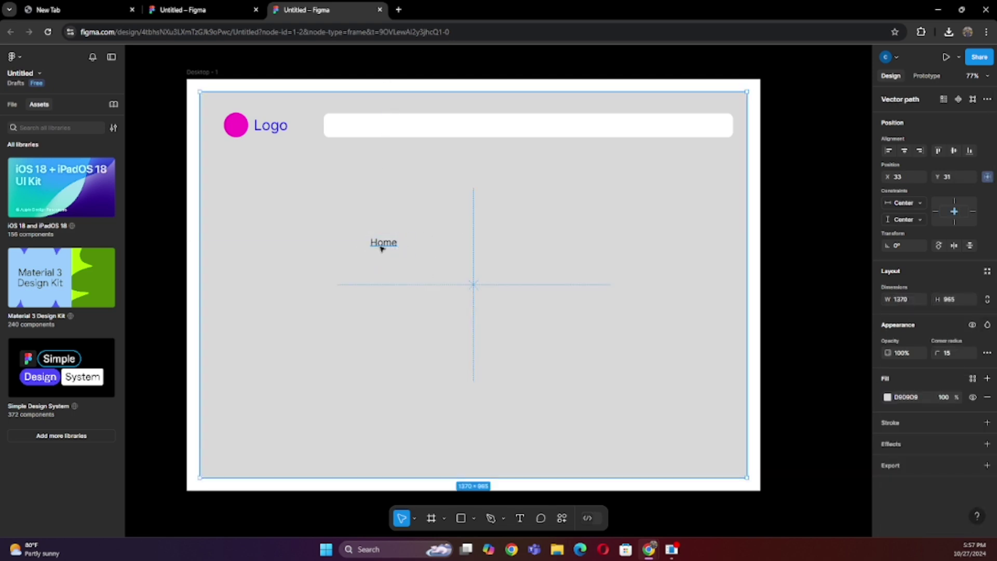
mouse_move(379, 245)
left_mouse_down()
mouse_move(354, 129)
mouse_move(561, 130)
left_mouse_up()
left_click(459, 280)
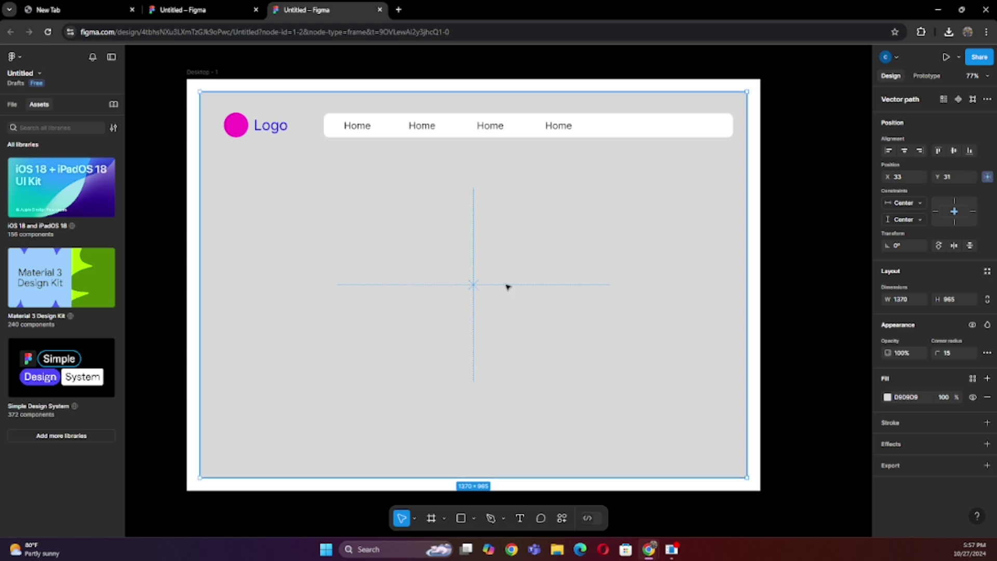
- Retype the three copies as About, Services and Contact
double_click(422, 125)
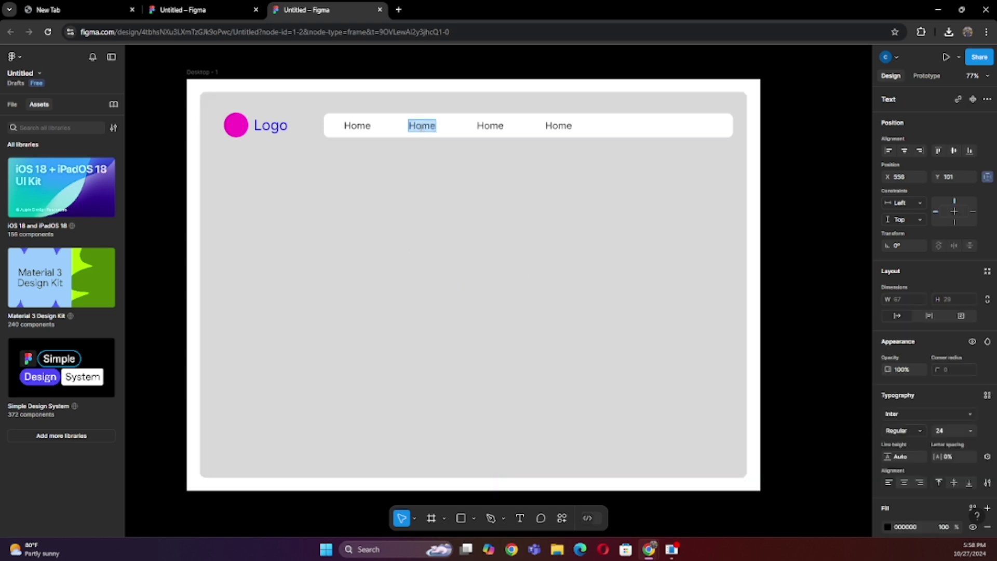
key("BackSpace")
type("out")
double_click(489, 125)
type("Services")
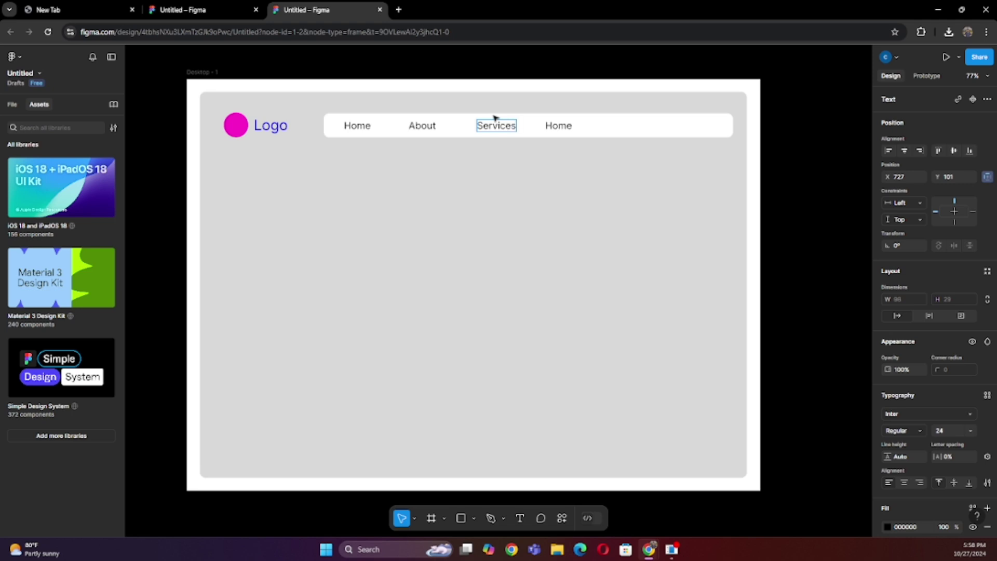
double_click(559, 125)
type("ct")
left_click(549, 193)
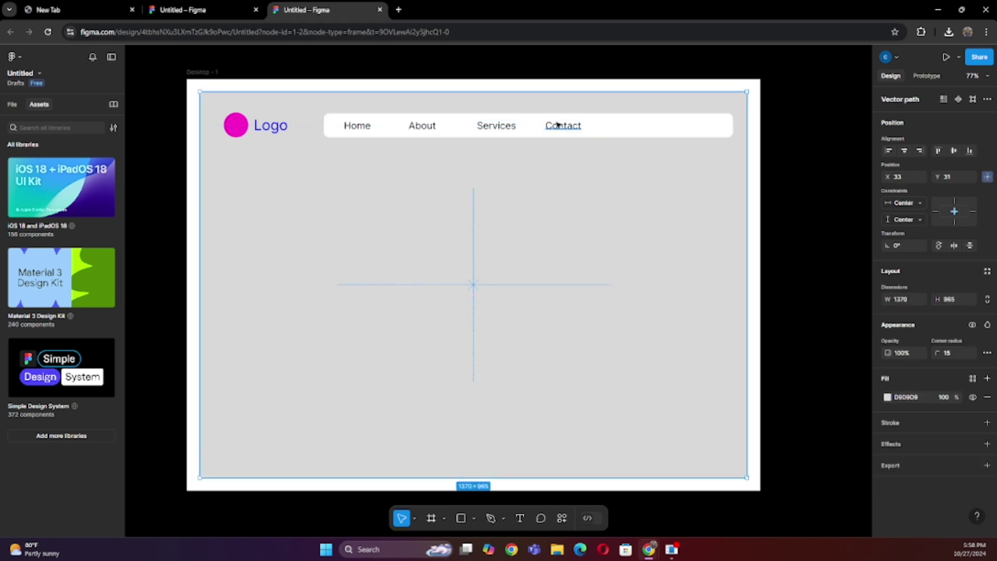
left_click(461, 518)
- Draw a magenta (FB00C4) pill button with corner radius 50 at the bar's right end
left_click(506, 418)
left_click_drag(606, 125, 663, 143)
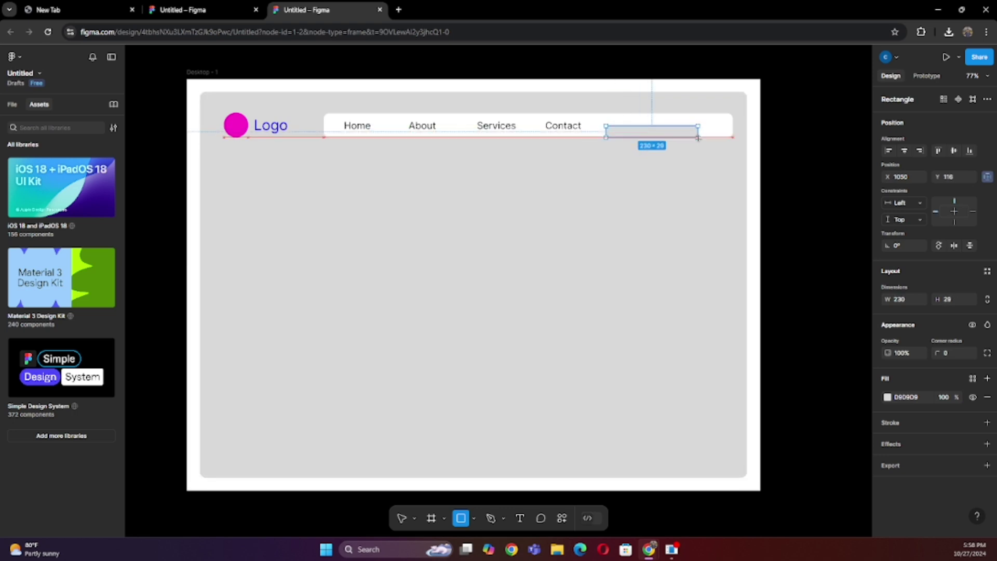
key("shift+Up")
key("shift+Up")
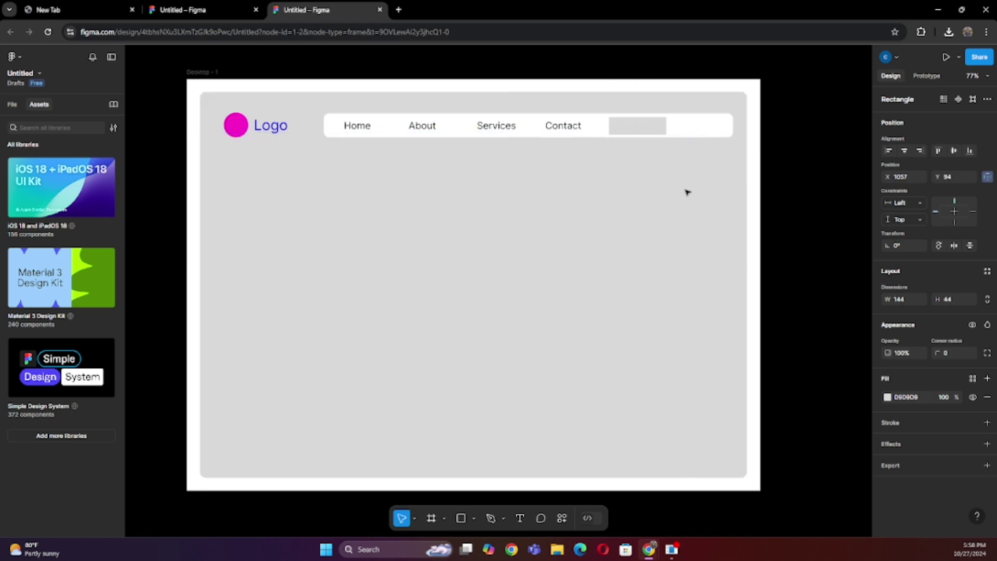
key("shift+Right")
key("shift+Right")
key("shift+Right")
key("shift+Right")
key("shift+Right")
left_click(887, 396)
left_click(850, 414)
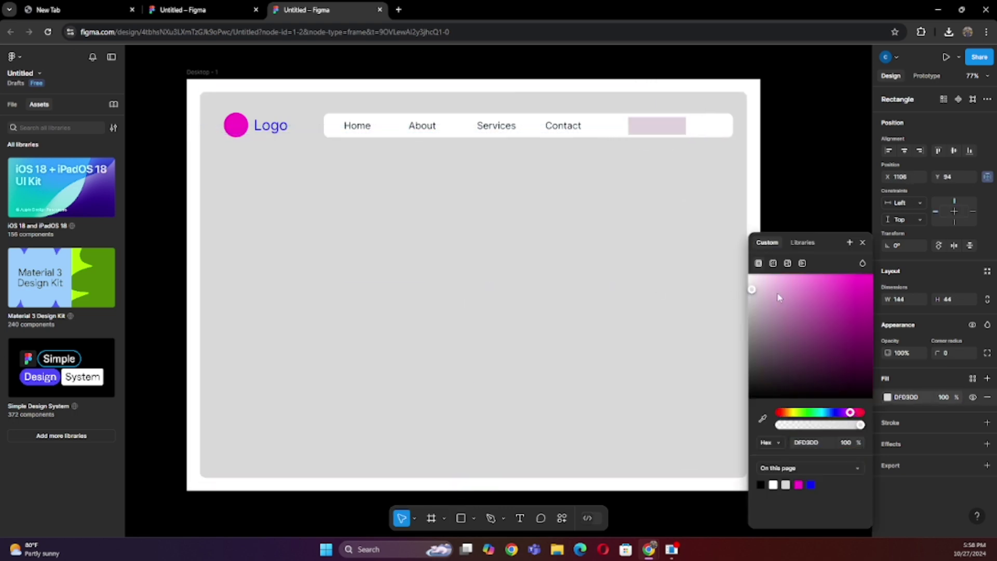
left_click(873, 276)
key("Escape")
type("50")
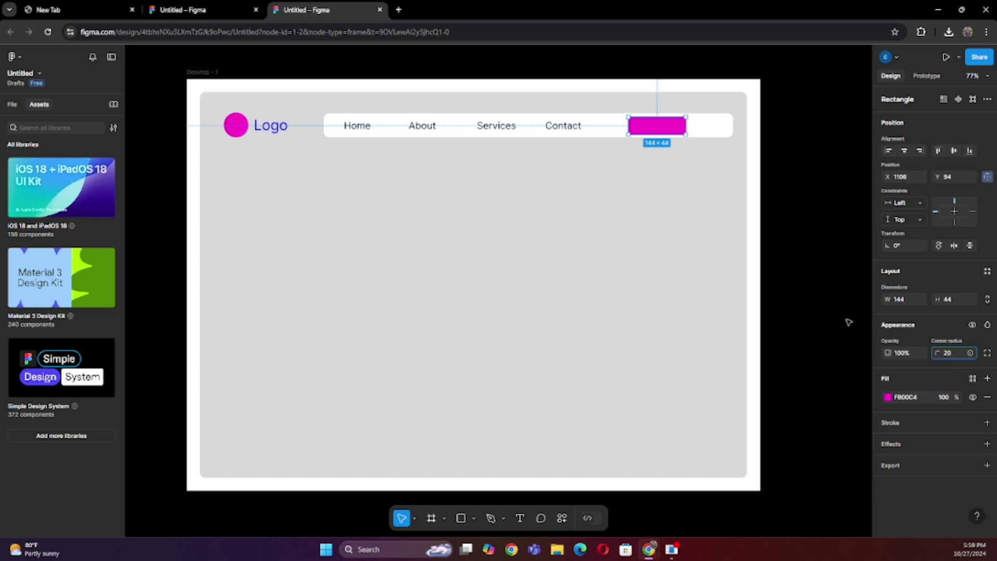
left_click(684, 357)
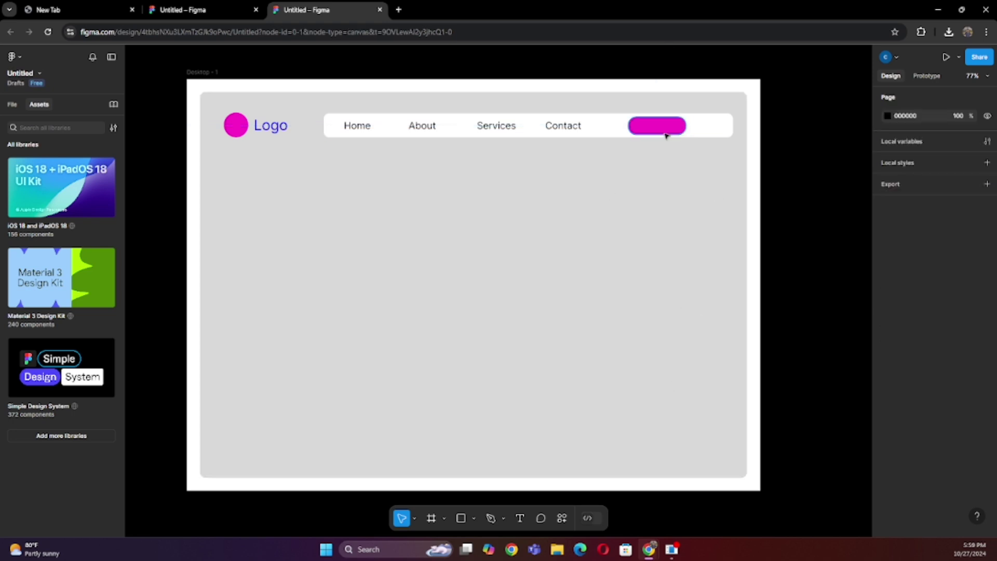
- Add bold 'Sign Up' text on the magenta button
key("t")
left_click(541, 274)
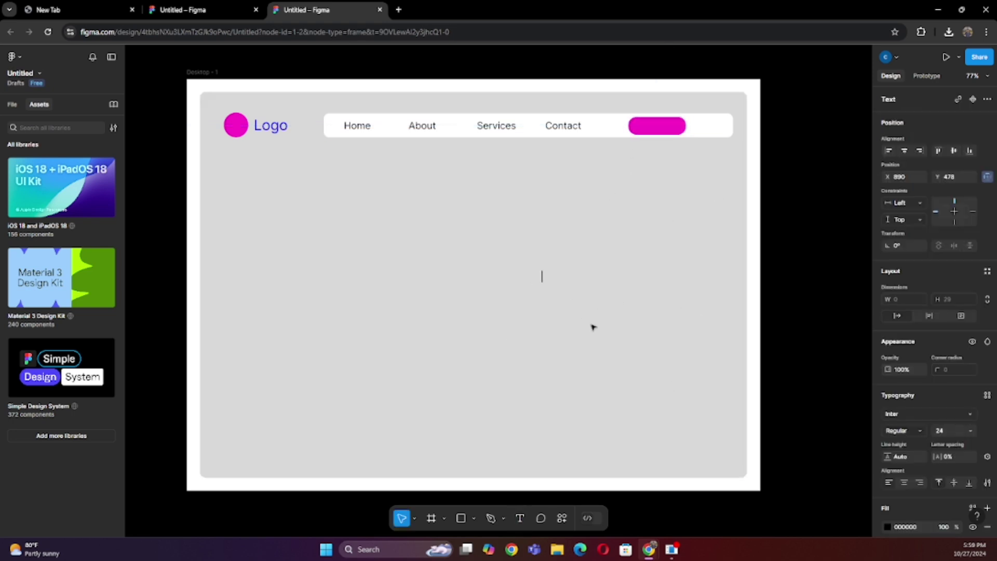
type("Sign Up")
key("Escape")
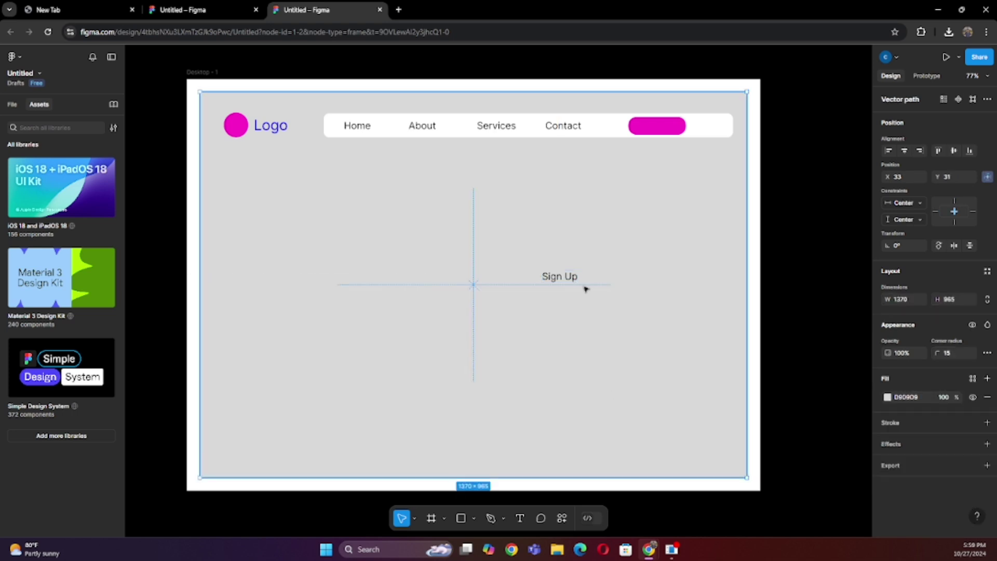
left_click_drag(572, 278, 673, 127)
left_click(904, 431)
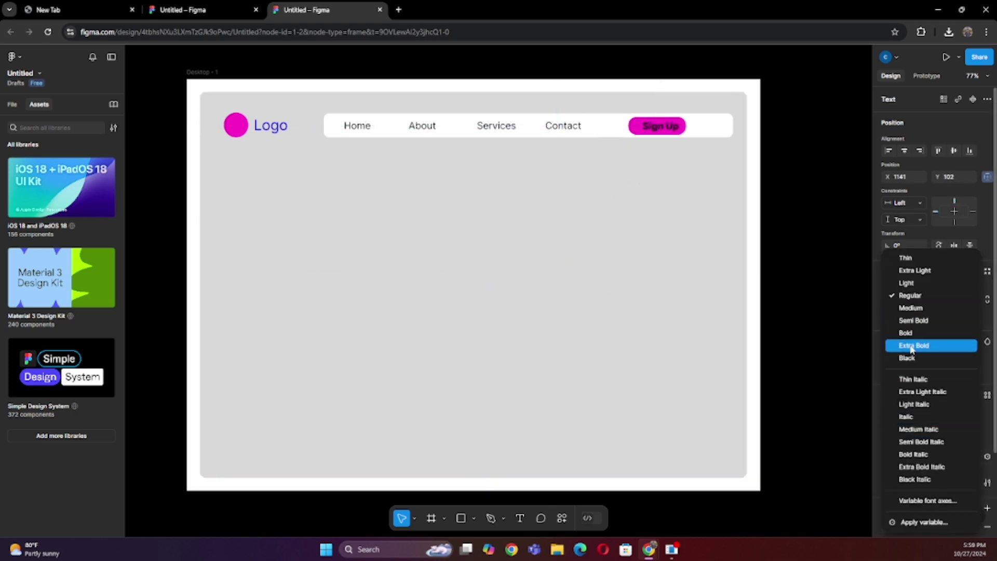
left_click(909, 333)
- Shorten the white nav bar from its right end to 951×60
left_click(732, 127)
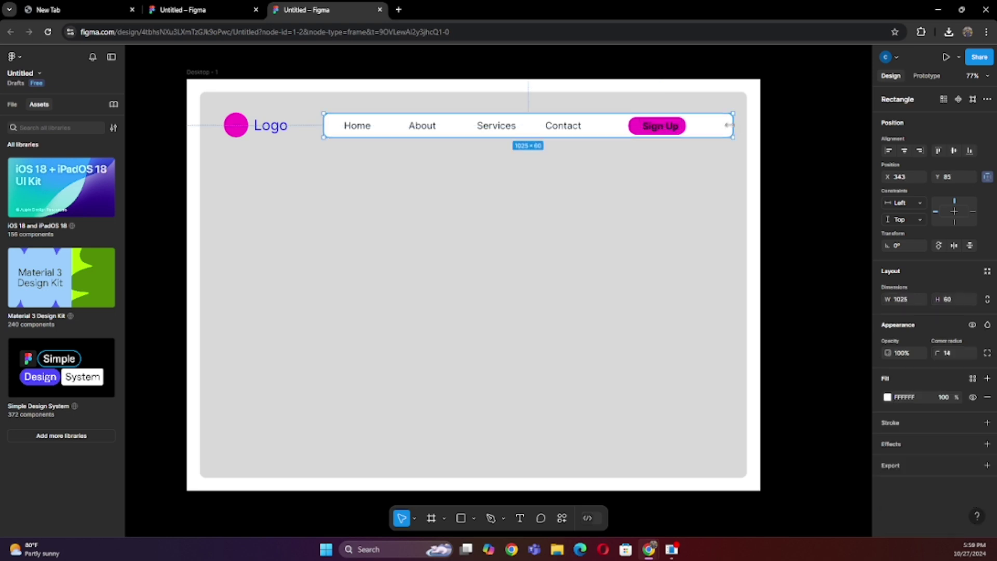
left_click_drag(732, 127, 701, 128)
left_click(702, 169)
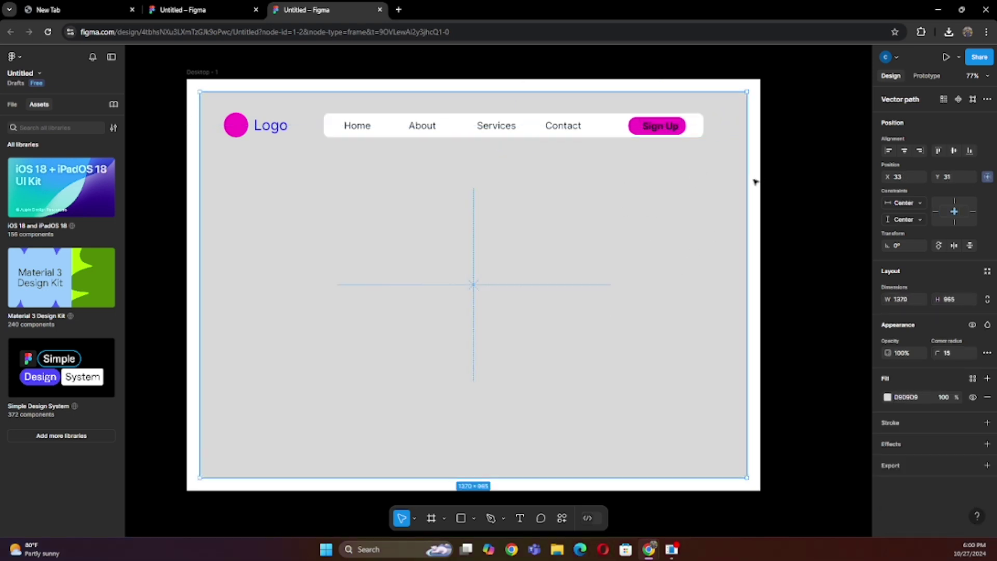
- Move the white nav bar slightly right to X 359
left_click(774, 183)
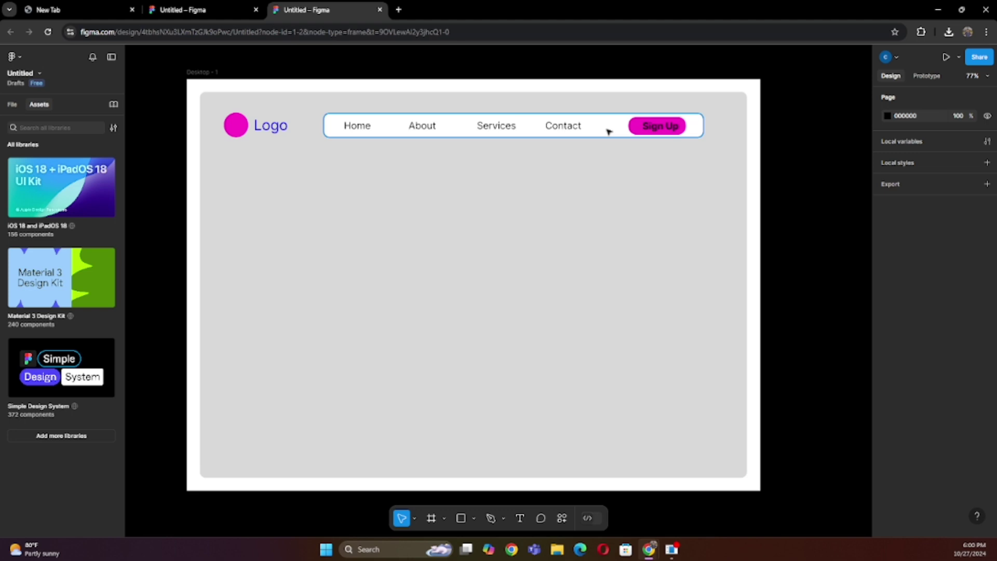
left_click_drag(609, 131, 617, 131)
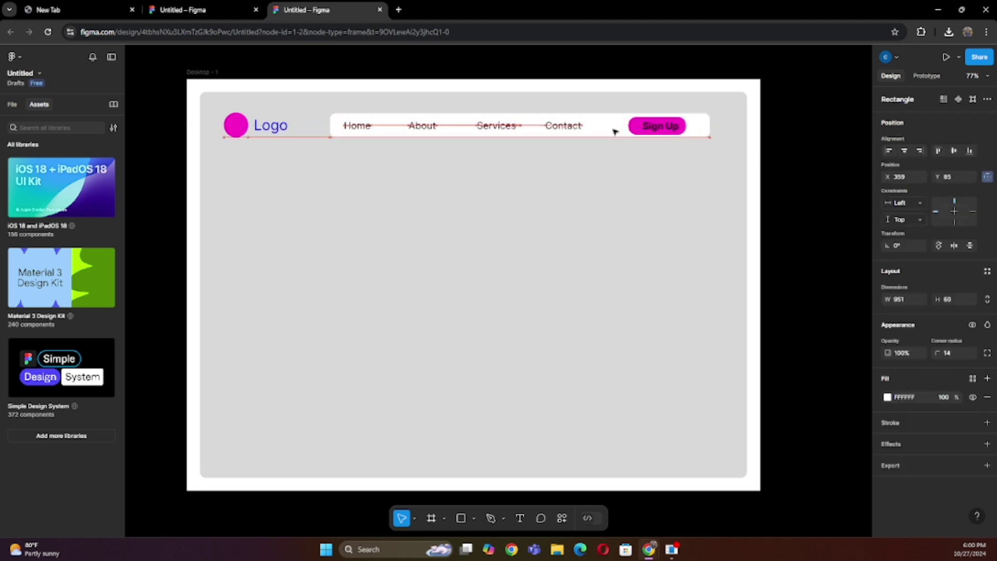
left_click(618, 182)
- Make the Home, About, Services and Contact links Semi Bold
left_click(349, 127)
left_click(422, 125, "shift")
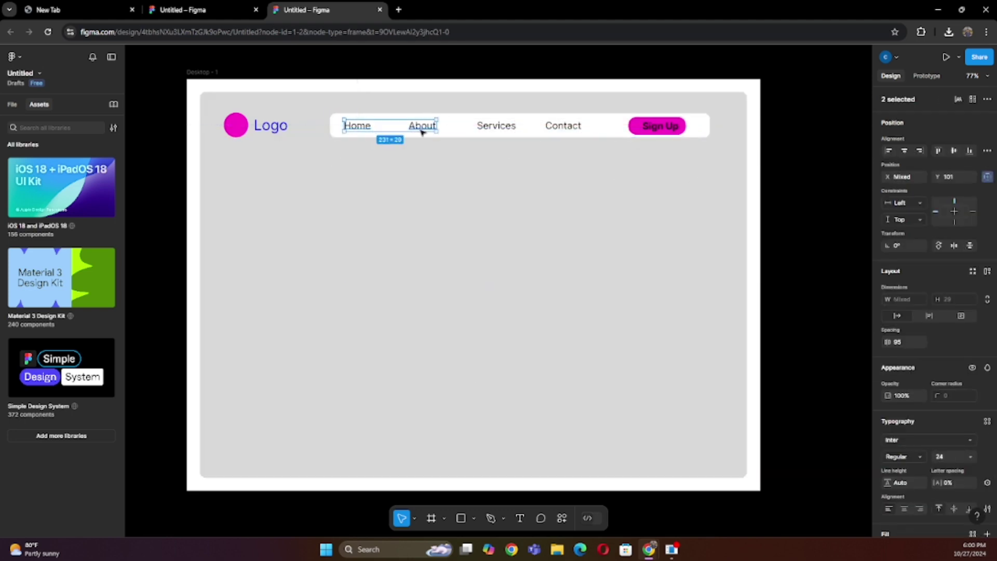
left_click(496, 125, "shift")
left_click(563, 125, "shift")
left_click(919, 413)
left_click(901, 431)
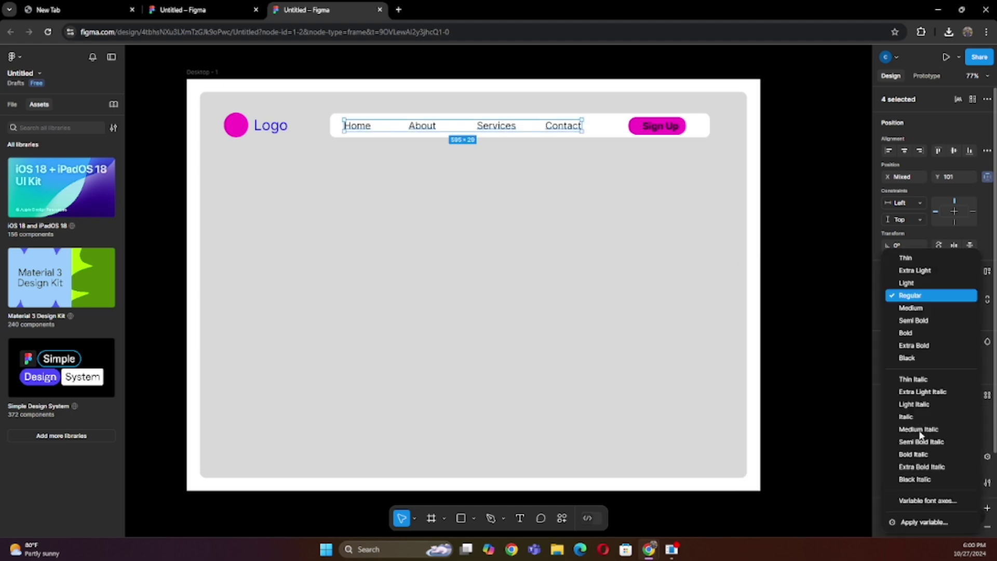
left_click(909, 321)
double_click(728, 249)
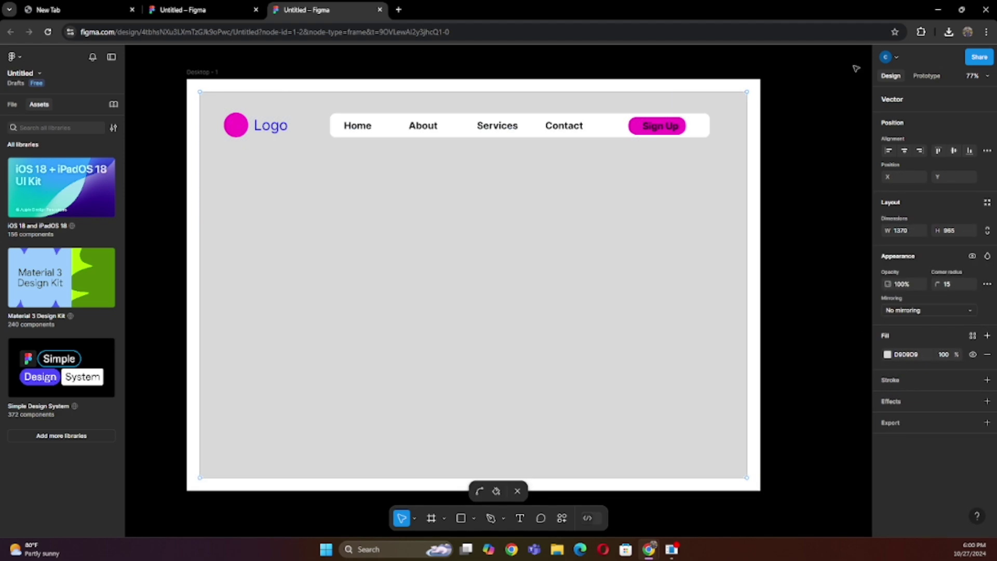
key("Escape")
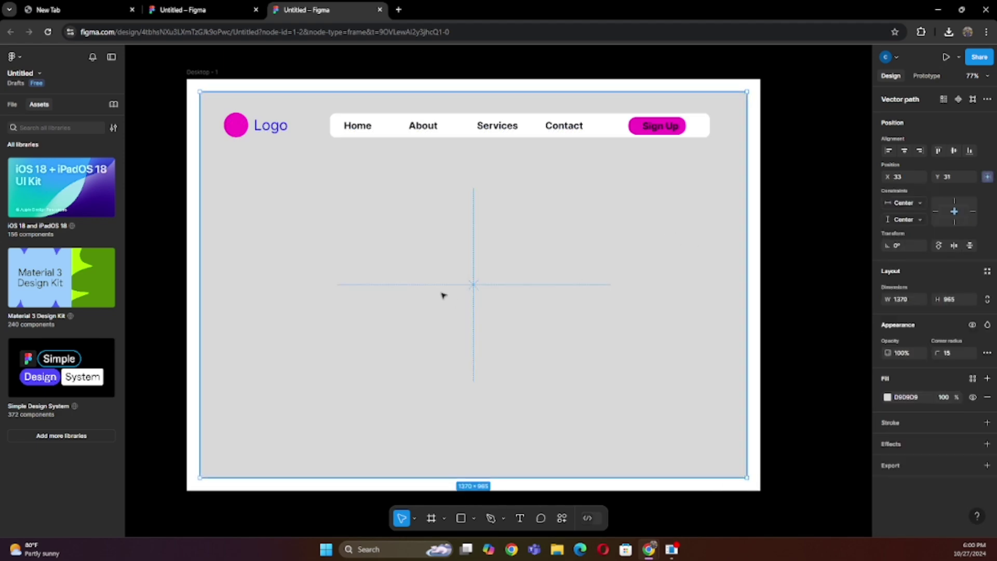
- Add a 'UI/UX DESIGN' heading at size 48 in blue on the grey area's left
left_click(520, 518)
left_click(297, 263)
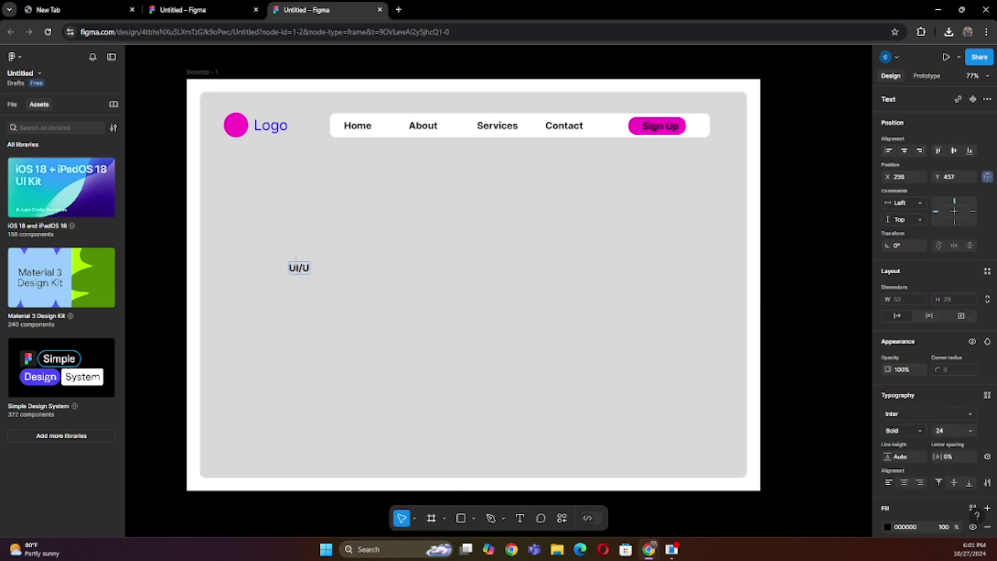
type("X DESIGN")
key("Escape")
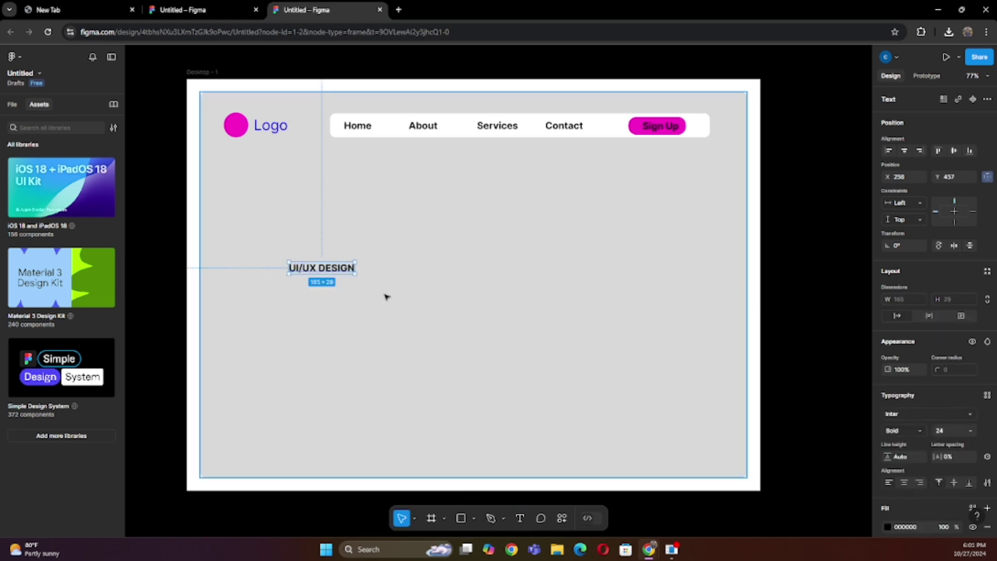
left_click_drag(322, 268, 289, 230)
left_click(970, 431)
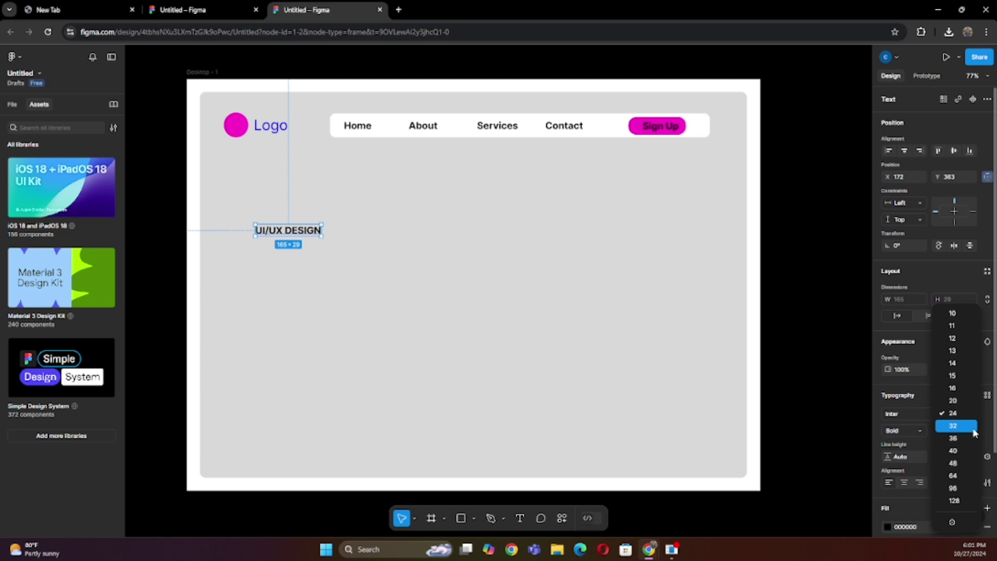
left_click(971, 468)
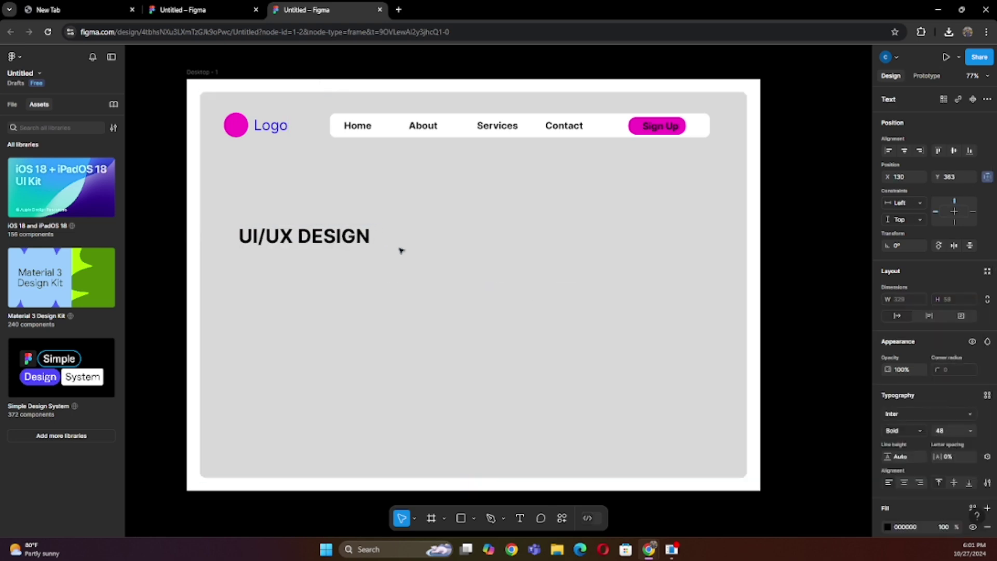
left_click(888, 527)
left_click(832, 410)
left_click(481, 285)
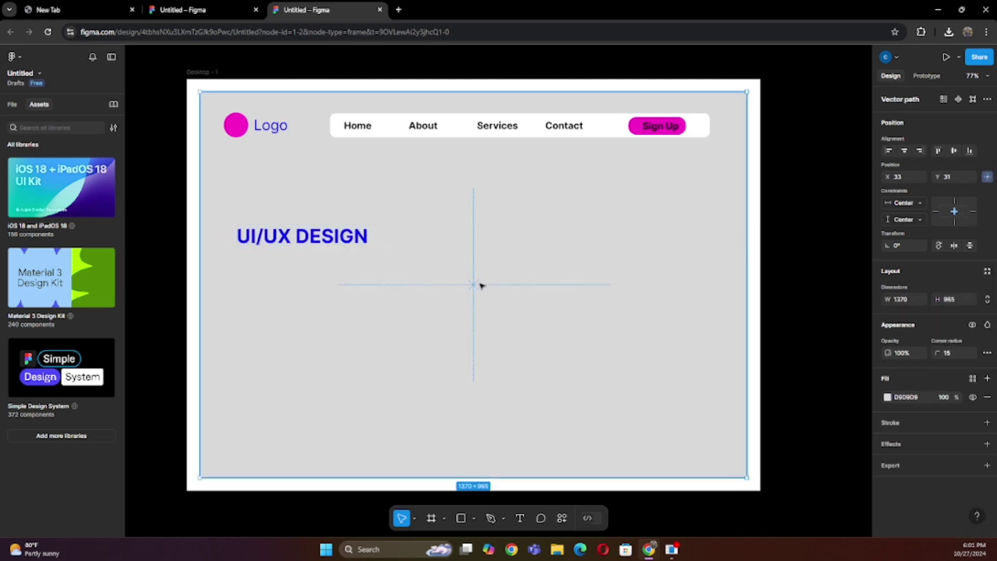
- Add a smaller 'Landing Page' subtitle in Medium weight
left_click(520, 518)
left_click(270, 261)
type("L")
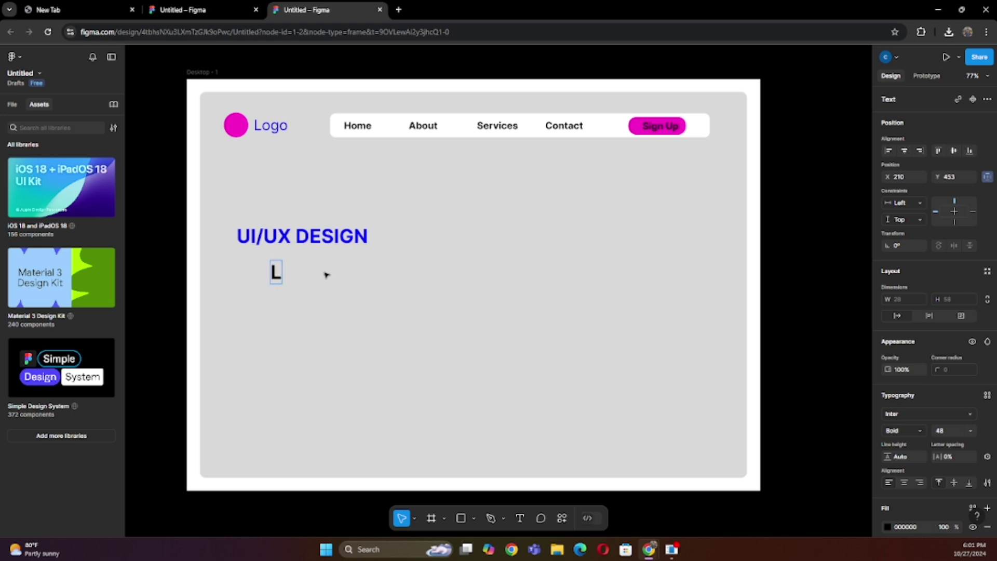
type("anding Page")
left_click(971, 431)
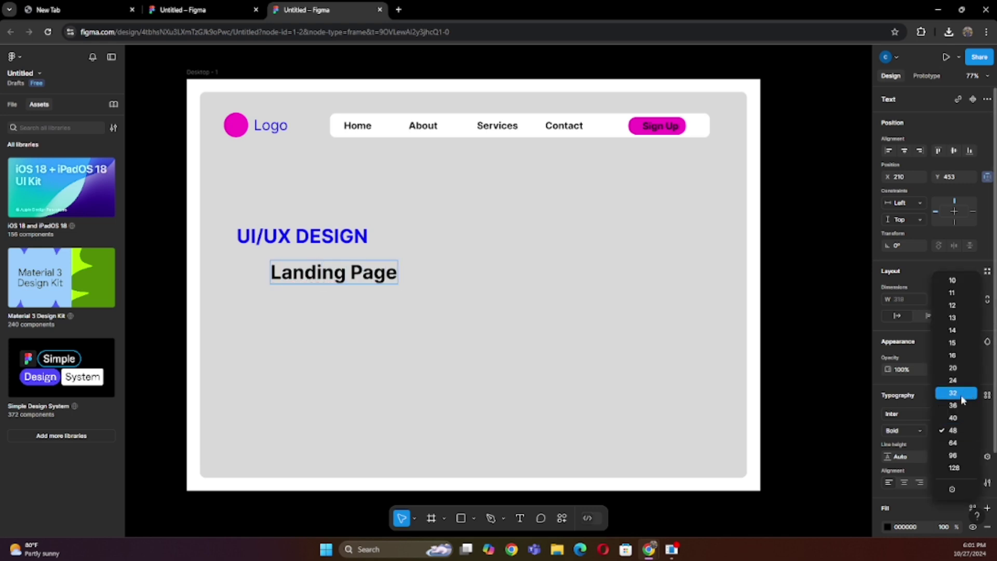
left_click(960, 395)
key("ctrl+a")
left_click(971, 431)
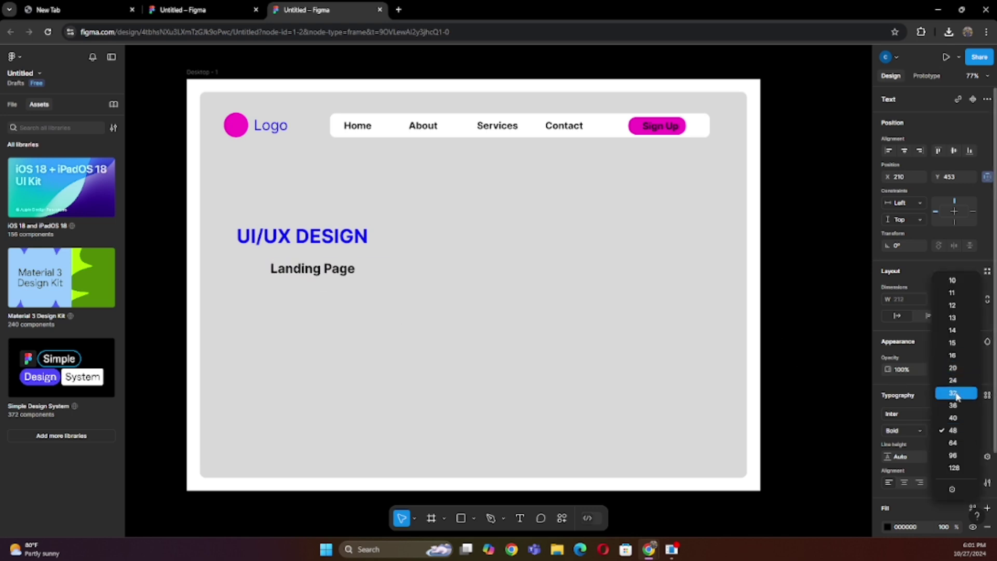
left_click(957, 396)
left_click(921, 431)
left_click(912, 307)
- Nudge the Landing Page subtitle just beneath the heading
left_click(414, 334)
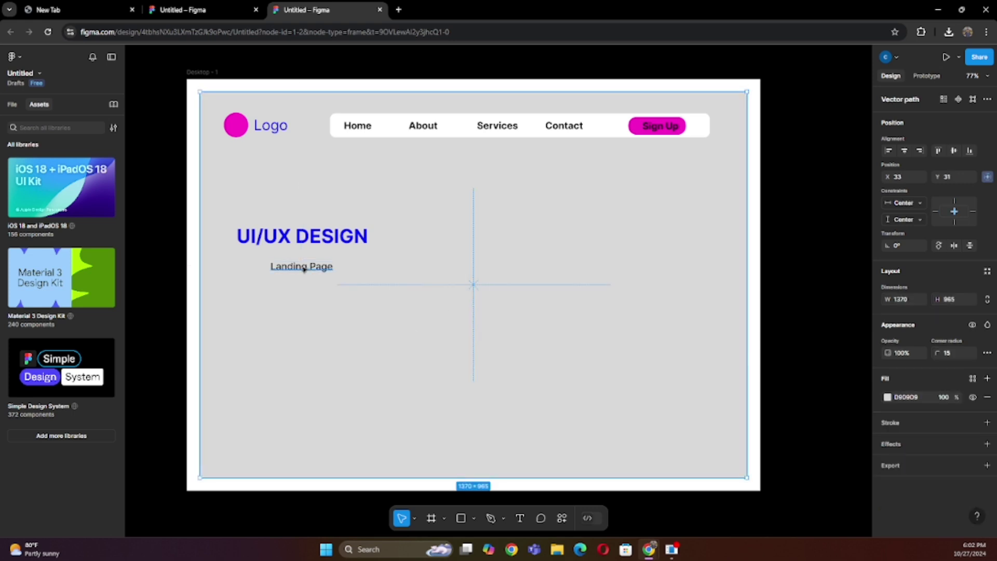
left_click(304, 269)
key("shift+Up")
key("shift+Up")
key("shift+Up")
key("shift+Left")
key("shift+Left")
key("shift+Left")
key("shift+Left")
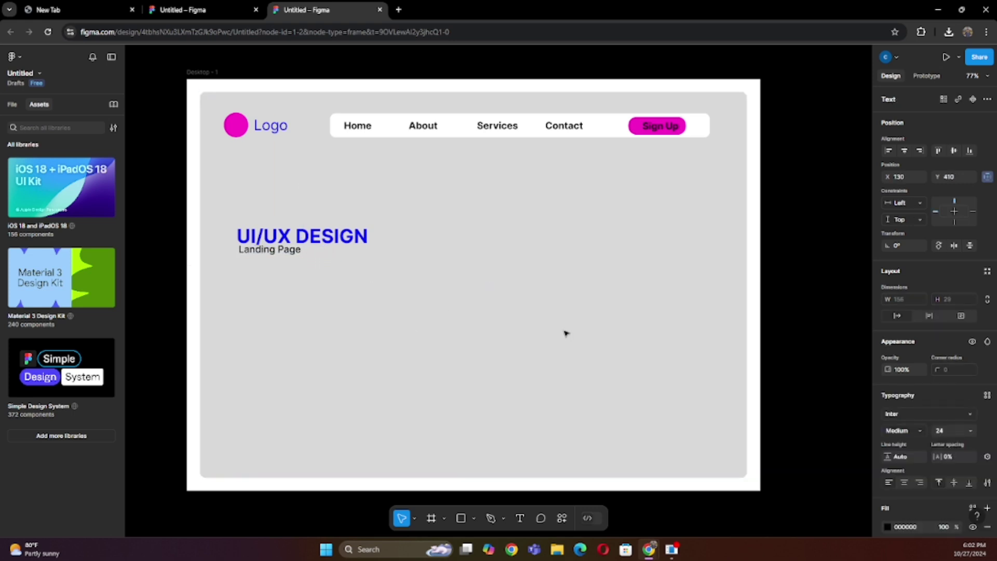
left_click_drag(264, 250, 265, 252)
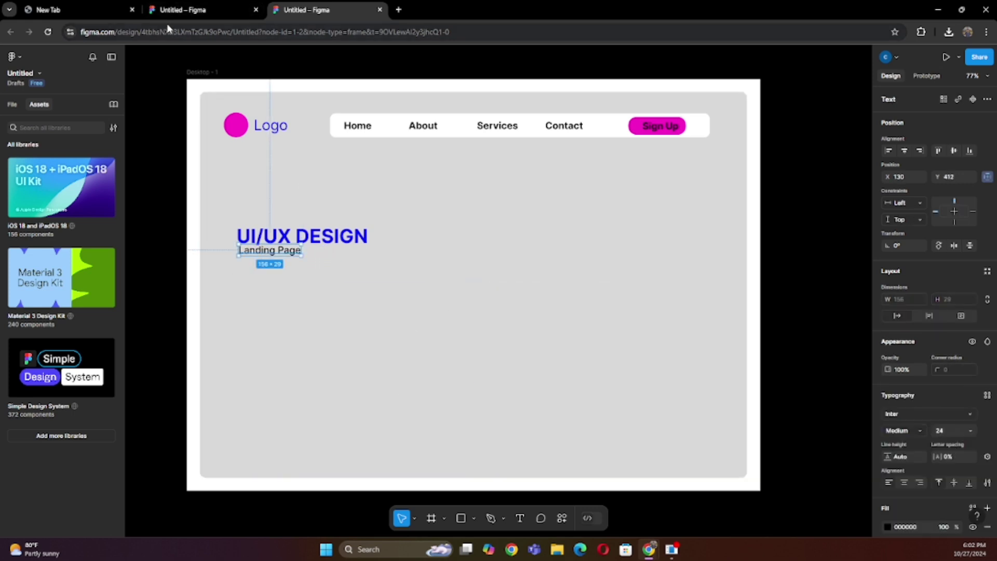
left_click(485, 312)
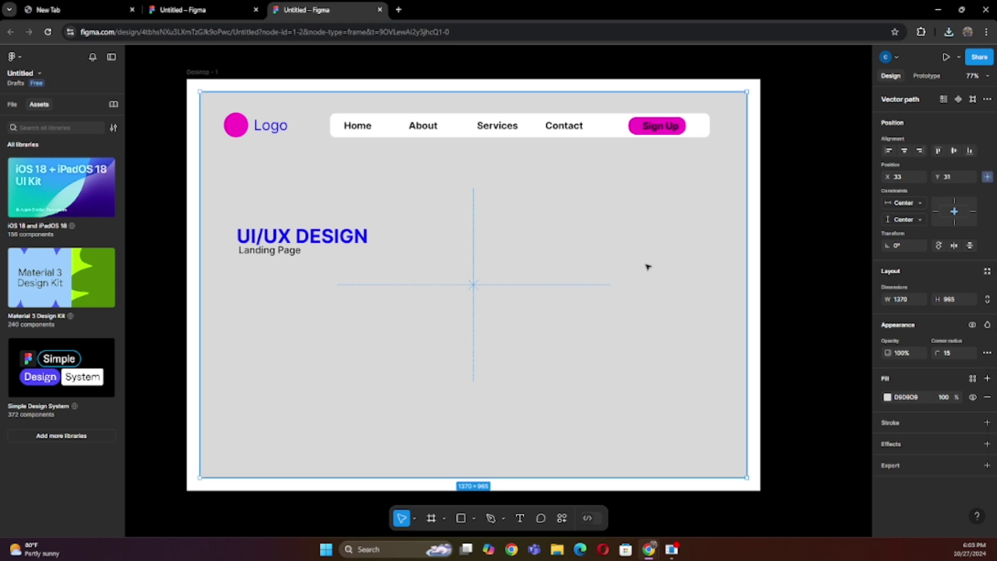
- Place the concept lightbulb image, shrink it, and move it to the page's right side
left_click(755, 230)
left_click(926, 76)
left_click(890, 76)
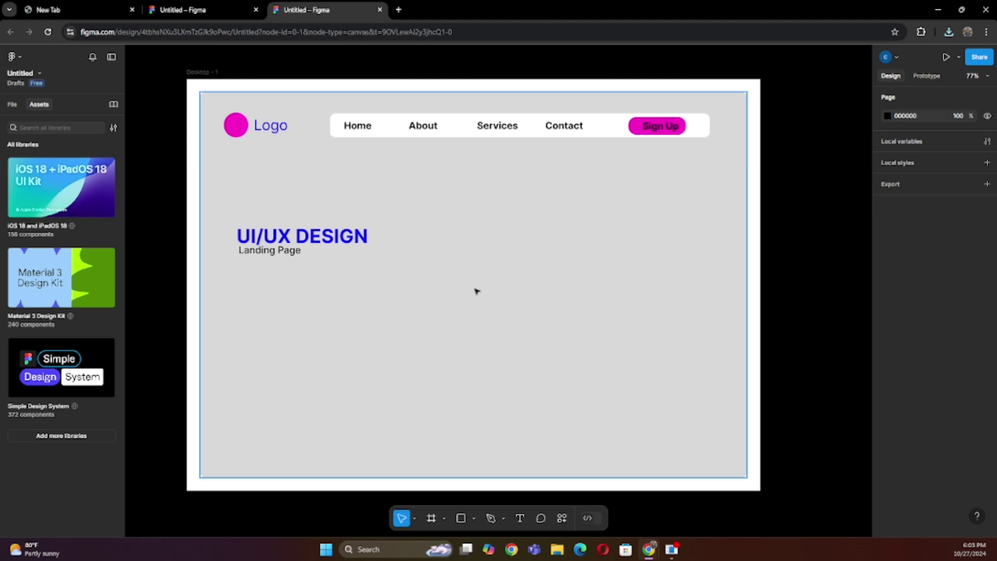
left_click(460, 518)
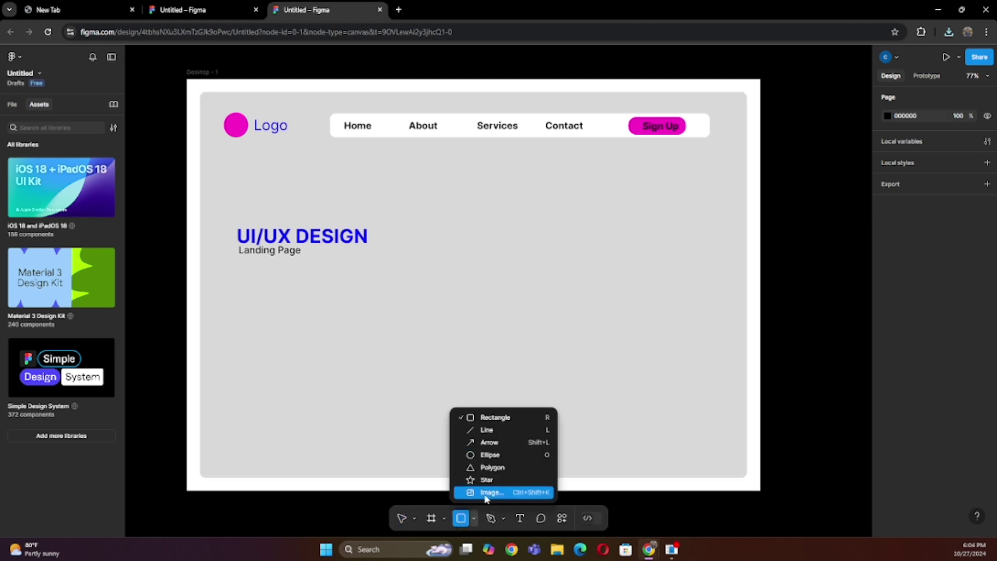
left_click(479, 490)
double_click(180, 88)
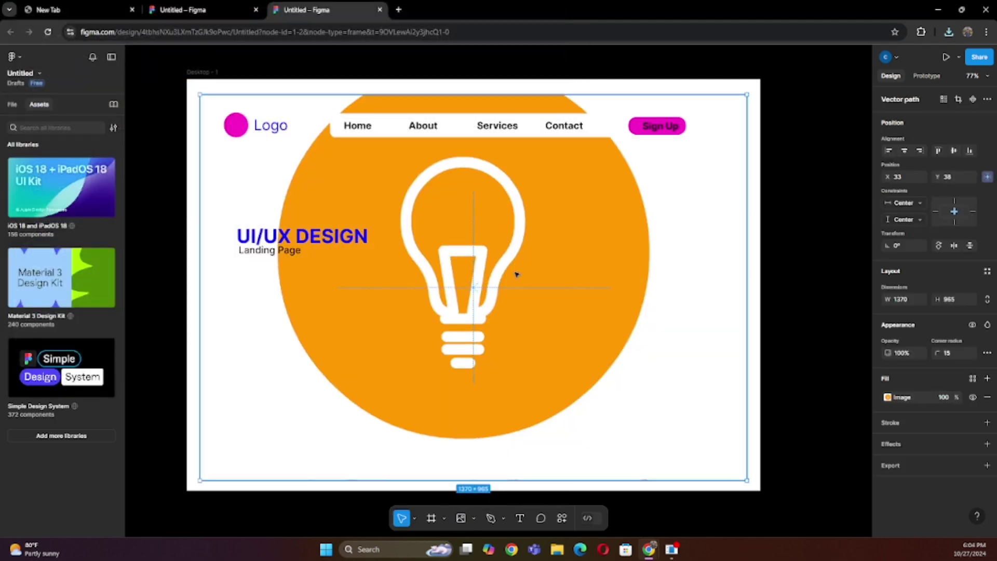
key("Escape")
left_click_drag(304, 151, 442, 185)
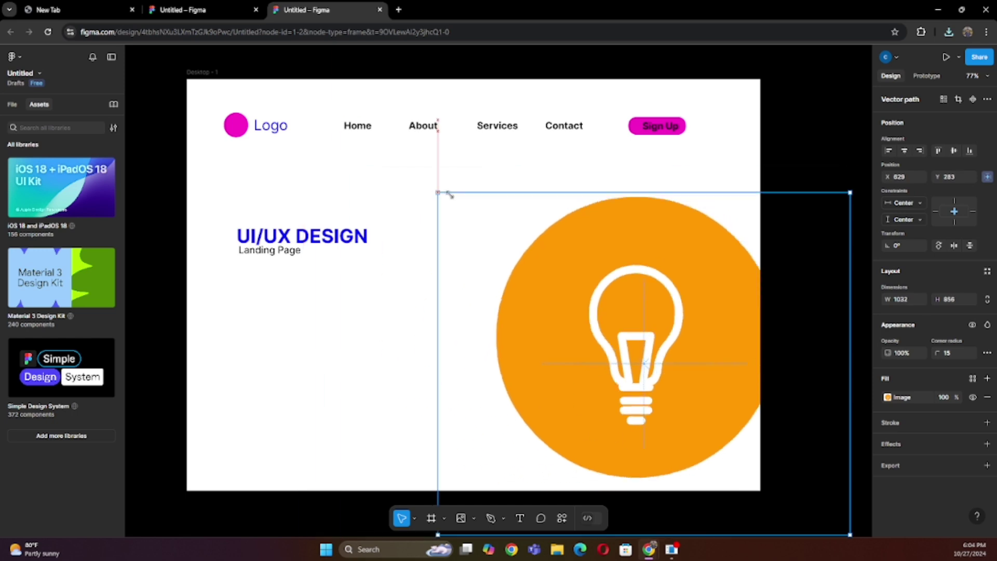
left_click_drag(419, 486, 435, 423)
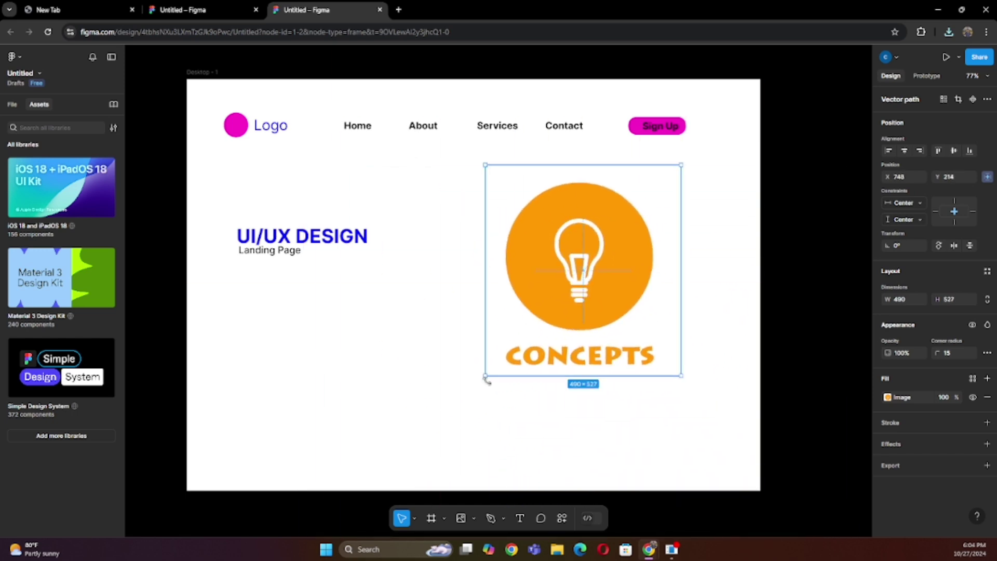
left_click_drag(556, 351, 594, 336)
- Change the nav bar fill to light gray
left_click(434, 296)
left_click(435, 134)
left_click(888, 397)
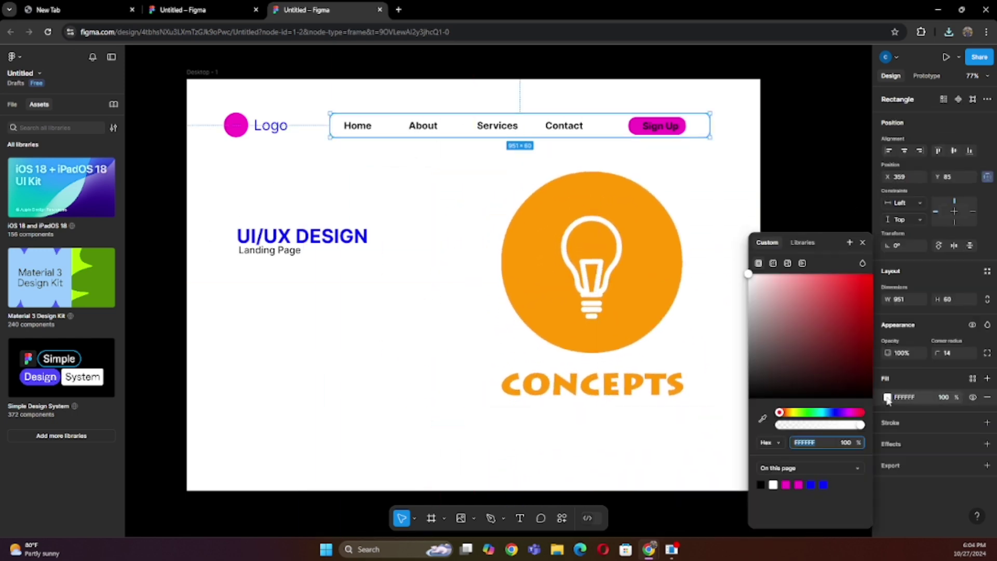
left_click_drag(749, 276, 358, 287)
left_click(359, 288)
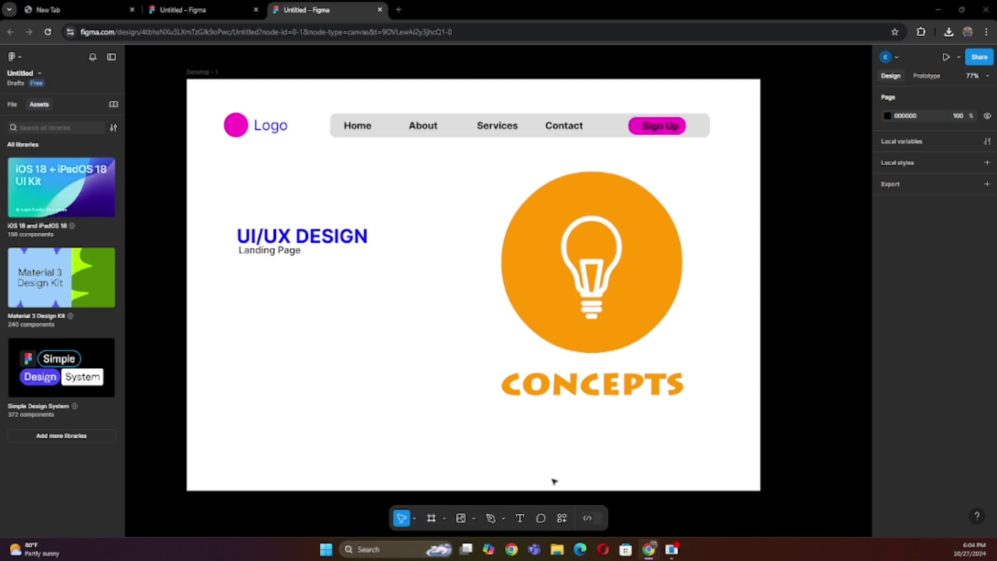
- Select the pink Sign Up button shape together with its label
left_click(669, 134)
left_click(704, 285)
key("Escape")
- Duplicate the Sign Up button below the heading and paste the paragraph into a wrapped text box
left_click(660, 126)
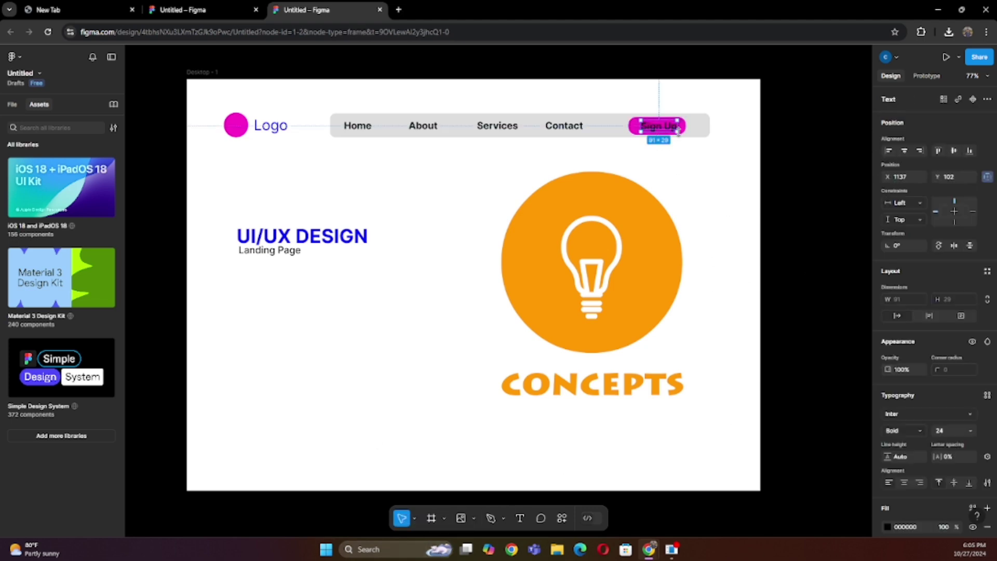
left_click_drag(682, 128, 317, 376)
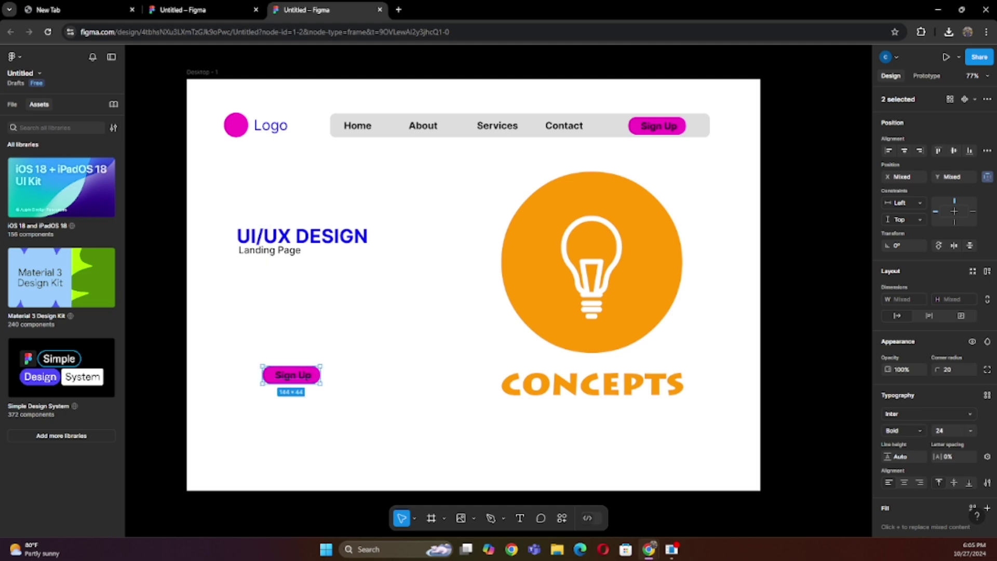
left_click(283, 295)
key("t")
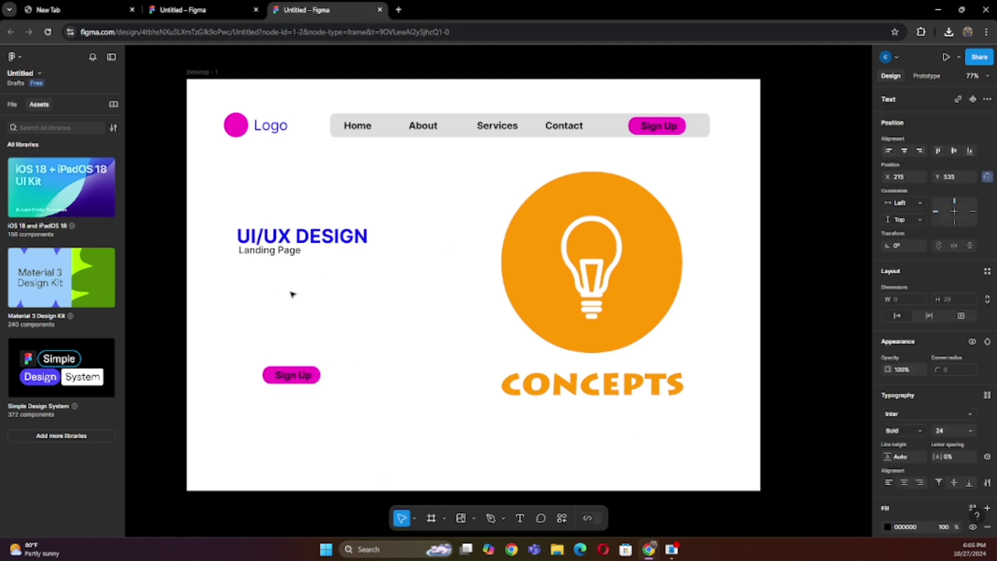
type("This content focuses on the agency’s expertise, benefits, and the seamless user journey, creating a compelling case for clients looking for professional UI/UX services. Let me know if you need additional sections or variations!")
mouse_move(272, 300)
left_mouse_down()
mouse_move(248, 299)
mouse_move(376, 317)
mouse_move(366, 303)
left_mouse_up()
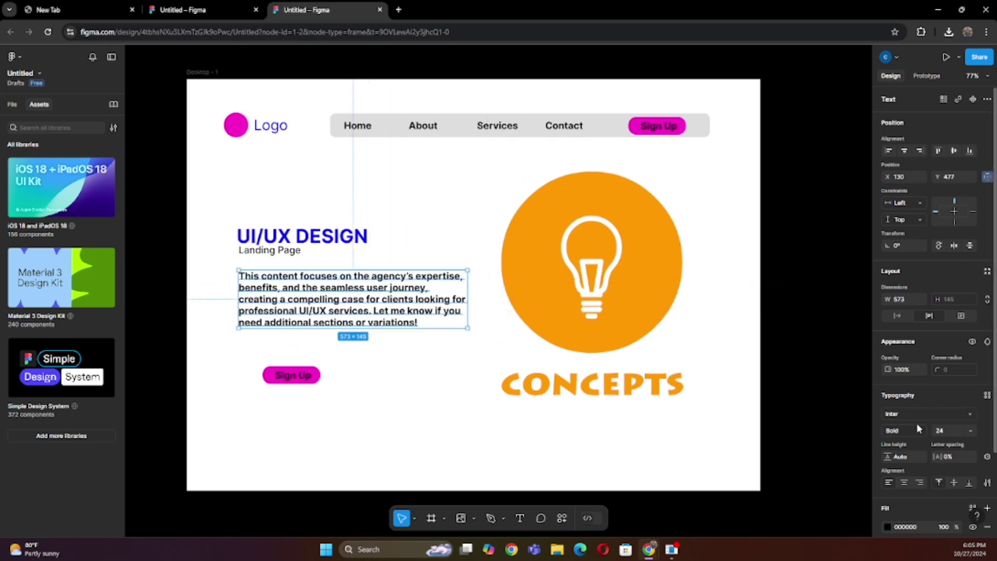
- Make the paragraph Regular weight and delete its last sentence and the benefits phrase
left_click(911, 430)
left_click(908, 301)
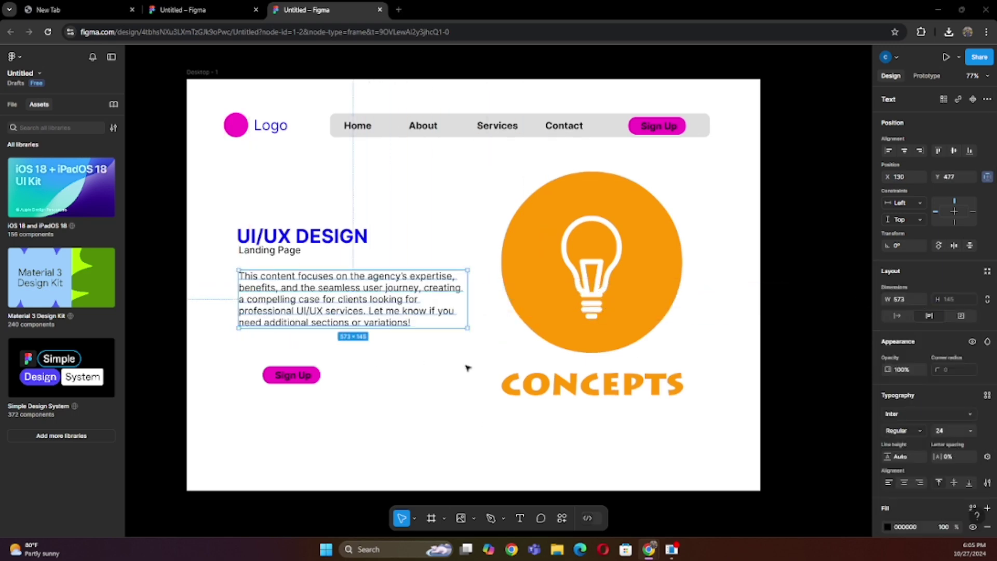
key("Return")
left_click_drag(456, 310, 415, 323)
key("BackSpace")
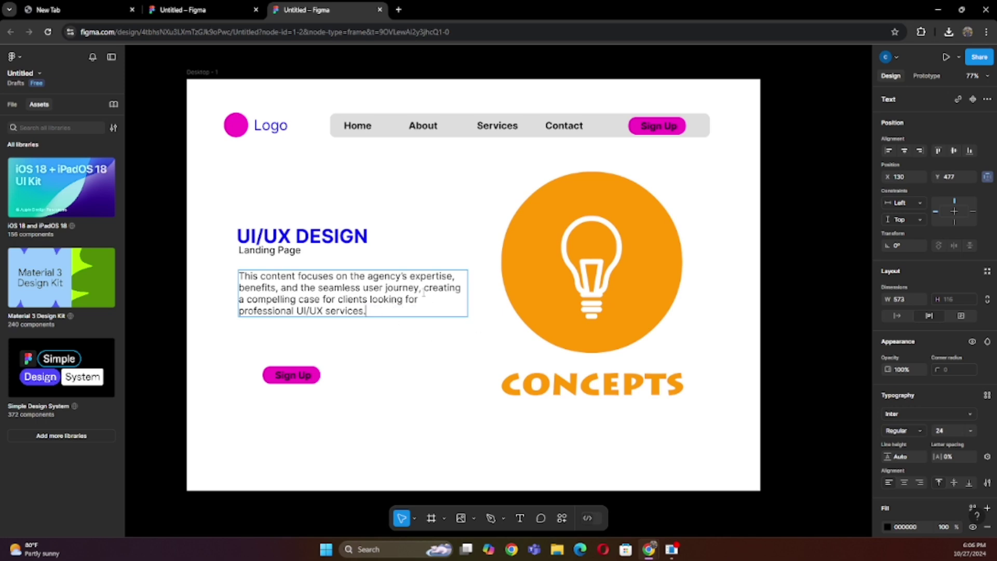
left_click_drag(424, 293, 239, 289)
key("BackSpace")
key("Escape")
key("Escape")
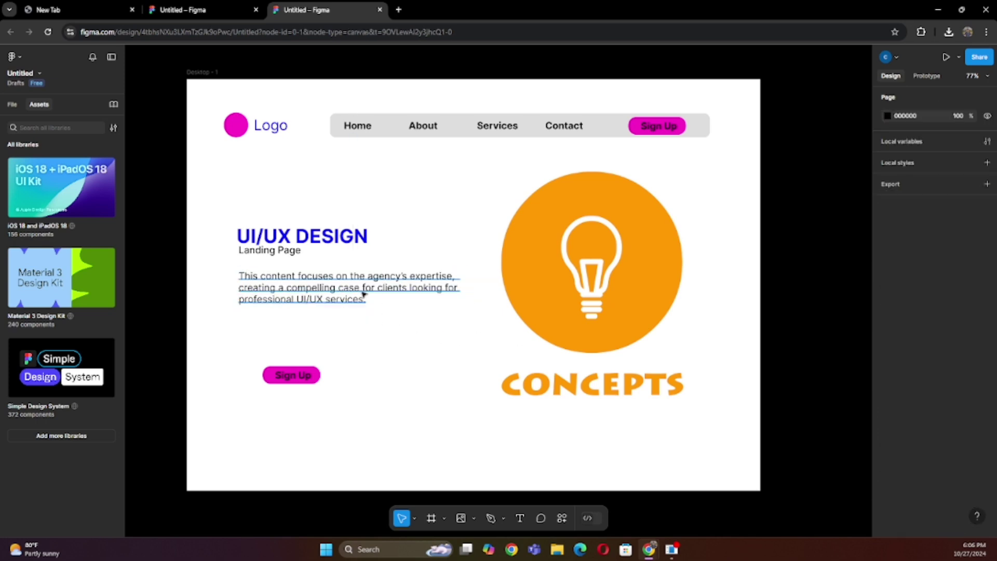
- Set the paragraph font size to 20
left_click(364, 294)
left_click(953, 414)
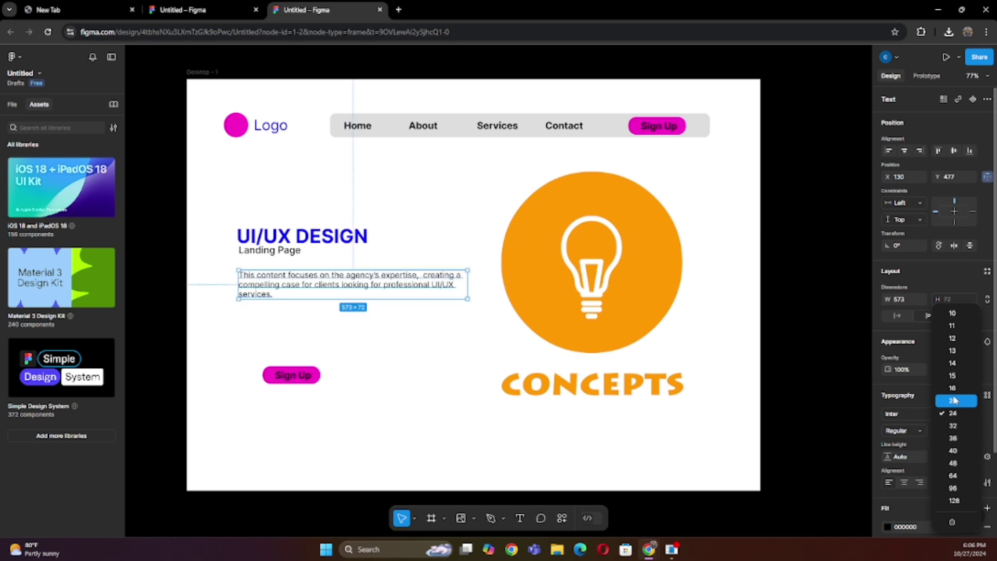
left_click(955, 400)
- Move the copied button shape and label under the paragraph and relabel it Register
key("Escape")
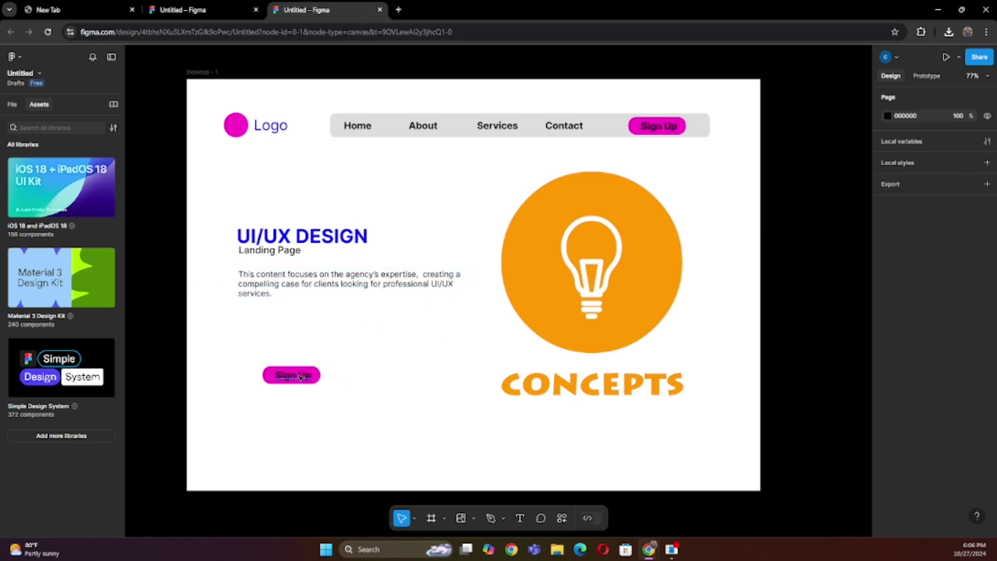
left_click_drag(300, 377, 276, 336)
left_click(293, 376)
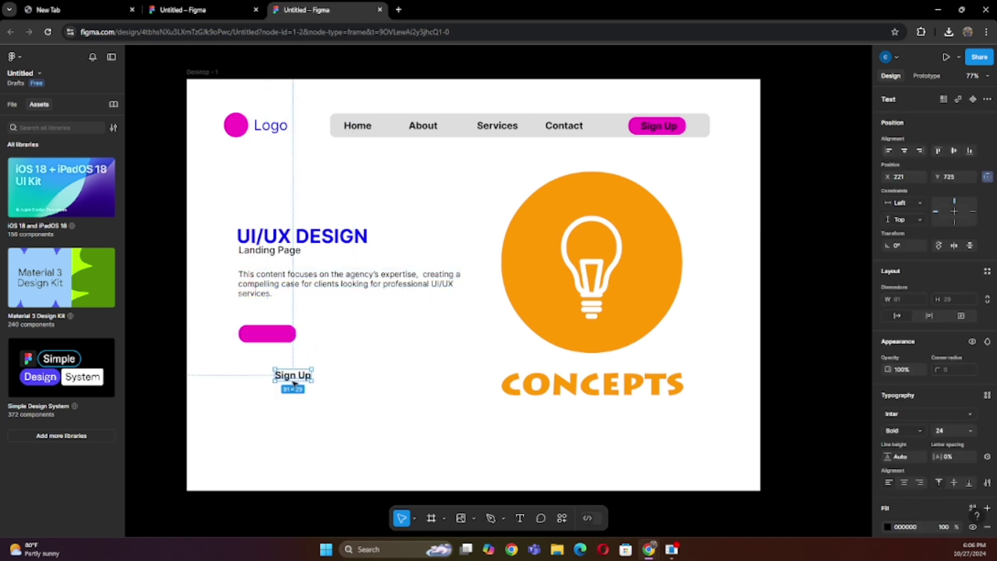
left_click_drag(293, 376, 278, 334)
double_click(279, 333)
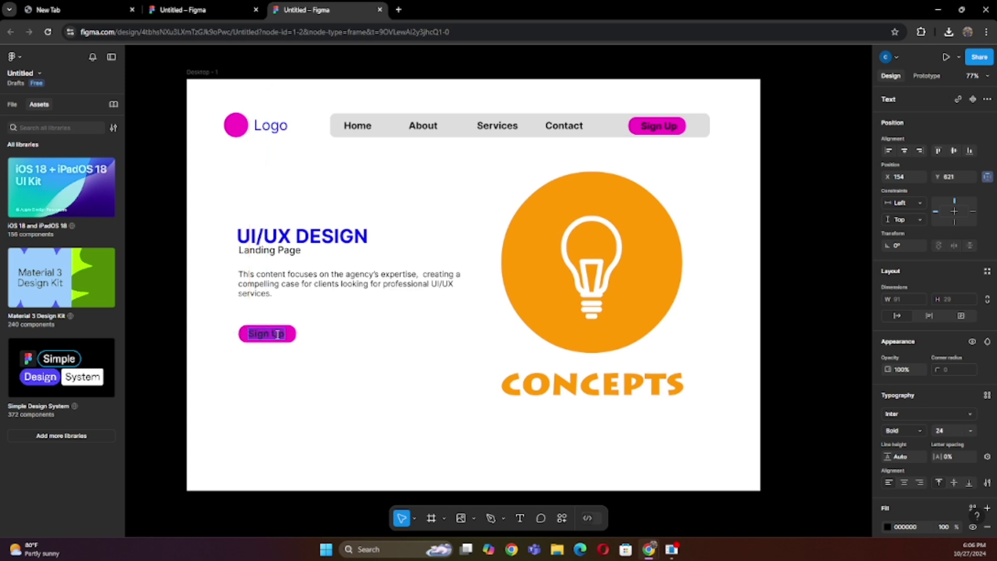
key("BackSpace")
type("Register")
left_click(331, 359)
- Colour the Register label white (FFFFFF) and open the Landing Page subtitle's fill colour
left_click(268, 333)
left_click(888, 527)
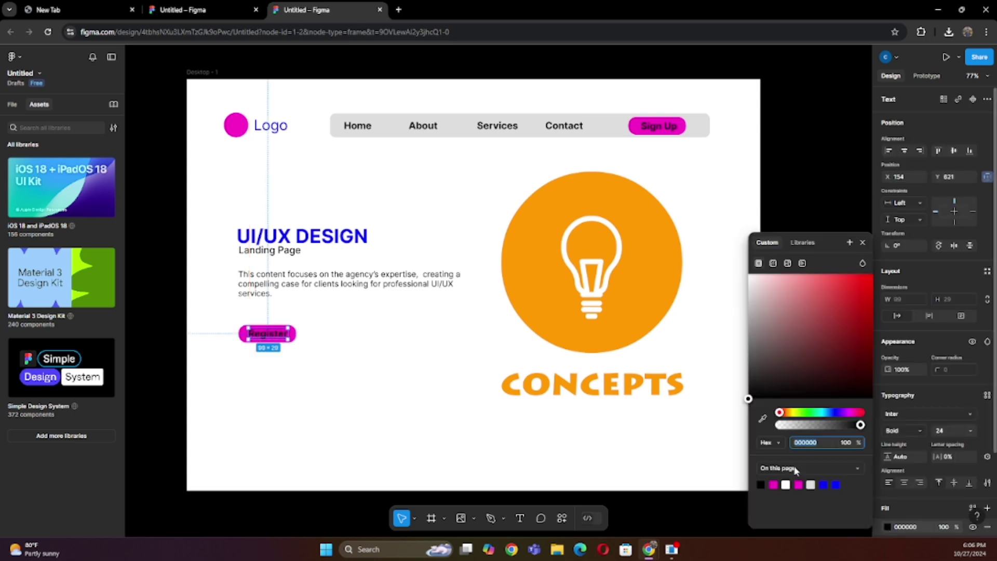
left_click(785, 484)
left_click(658, 126)
left_click(887, 527)
left_click(786, 484)
left_click(737, 452)
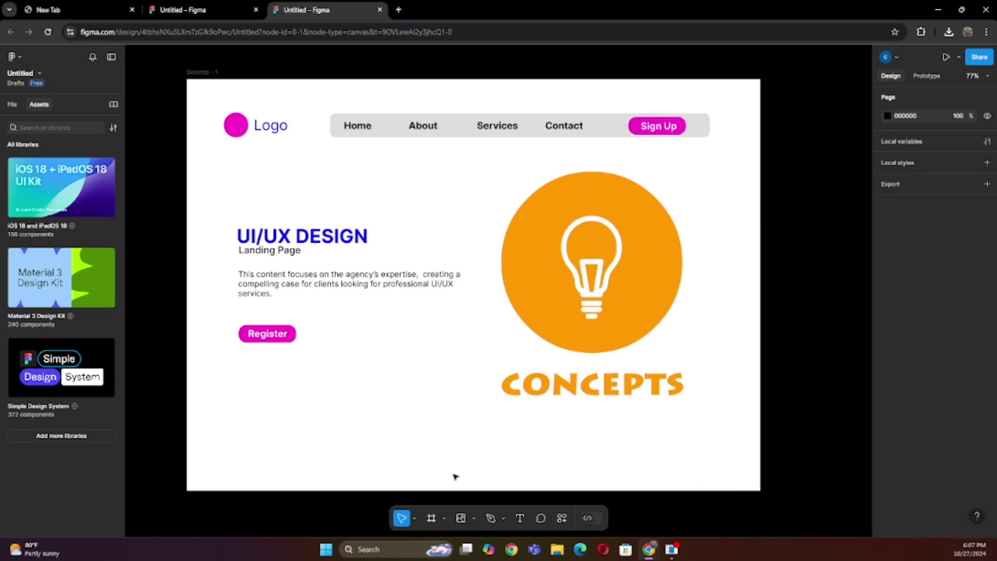
left_click(285, 250)
left_click(887, 527)
- Make Landing Page cyan (04EEFF), nudge the paragraph up, and select the lightbulb image
left_click(871, 274)
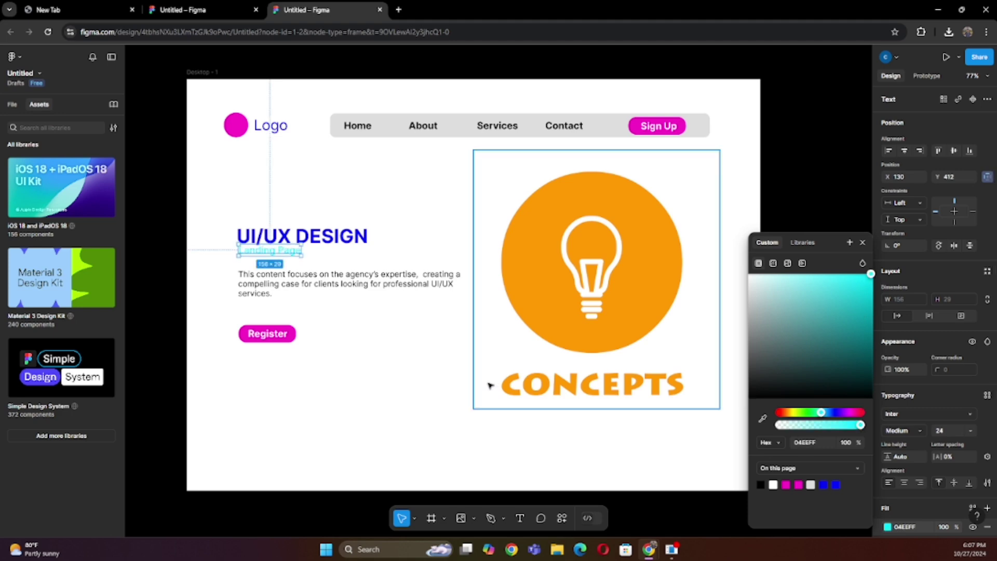
left_click(410, 337)
left_click_drag(395, 294, 394, 290)
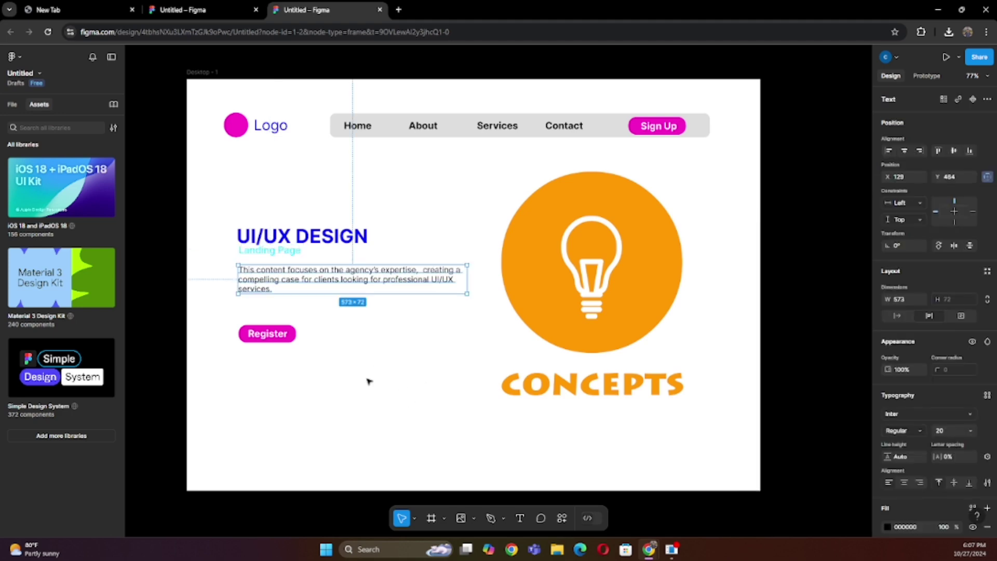
left_click(393, 387)
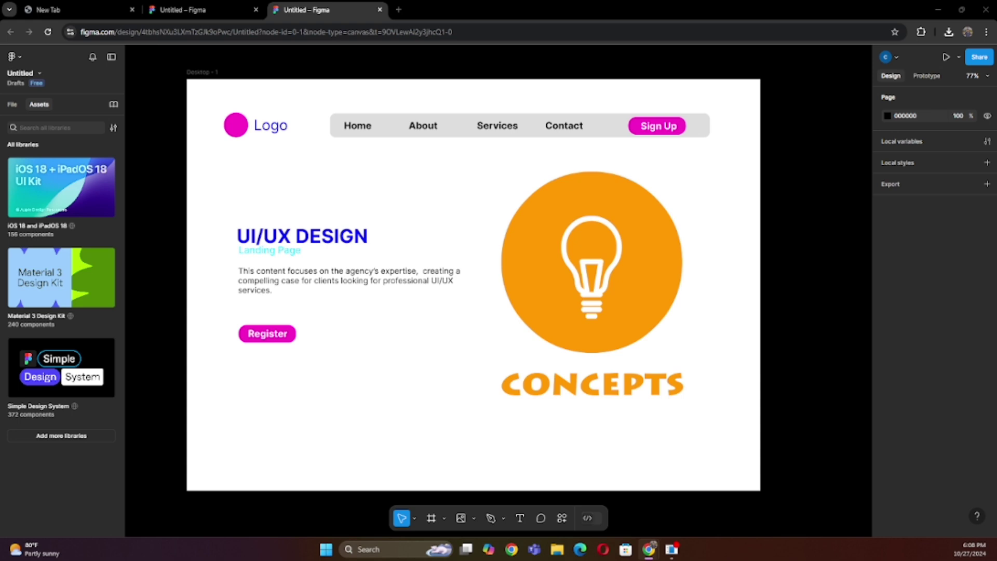
left_click(424, 230)
left_click(550, 357)
- Enlarge the lightbulb image to 633 × 780 and review the nav bar and subtitle elements
left_click_drag(473, 410, 464, 465)
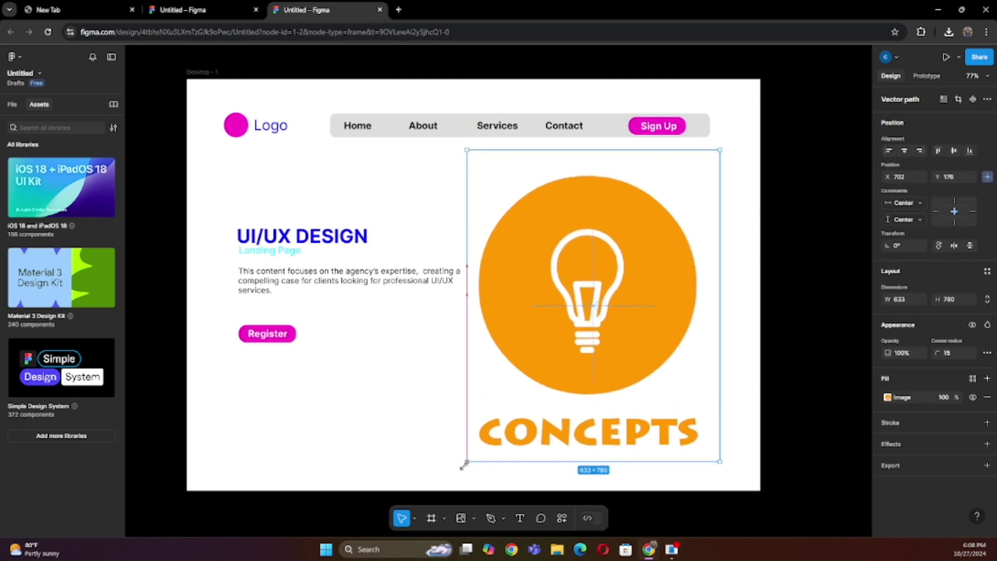
left_click(474, 400)
scroll(448, 359, "up", 1)
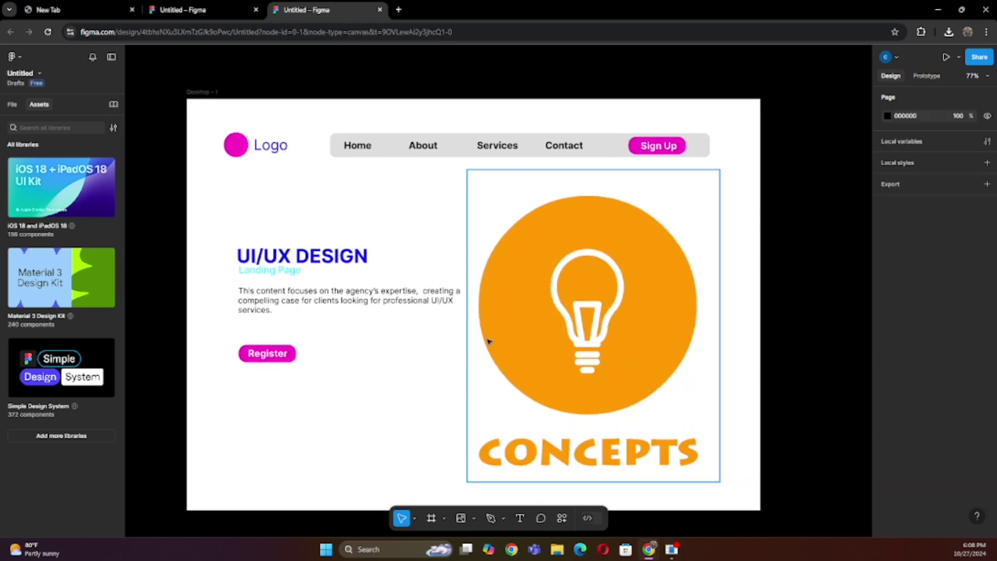
left_click(236, 146)
left_click(357, 146)
left_click(564, 145)
left_click(655, 146)
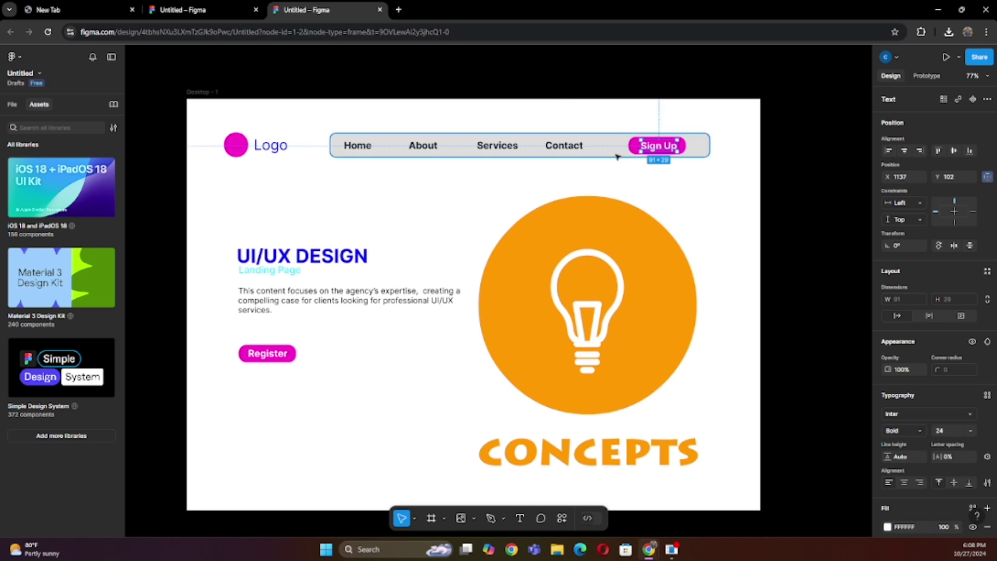
left_click(270, 270)
left_click(356, 283)
scroll(388, 372, "down", 2)
scroll(388, 371, "up", 1)
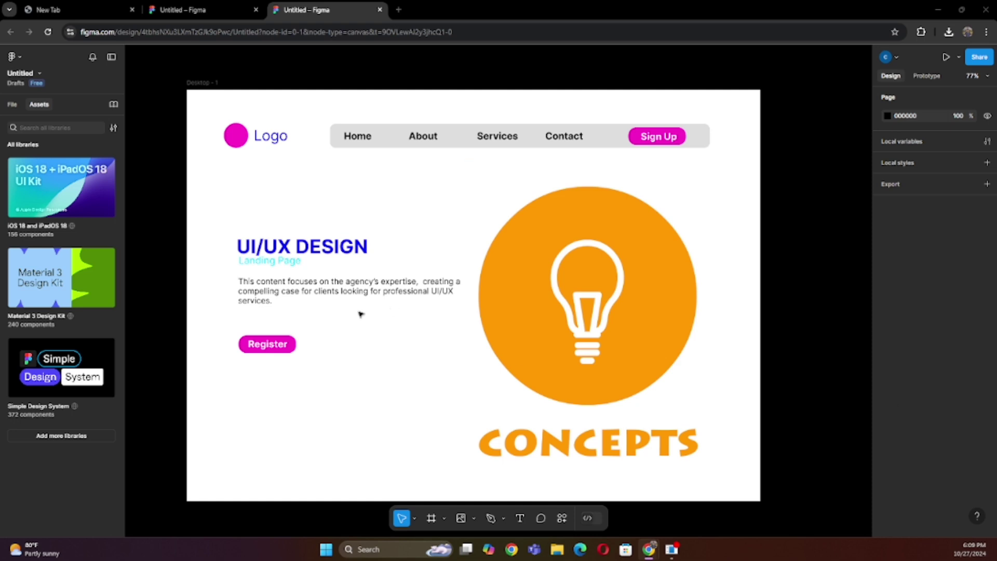
- Nudge the paragraph slightly left and move the Register button up closer beneath it
left_click(312, 247)
left_click_drag(343, 291, 342, 291)
left_click(286, 365)
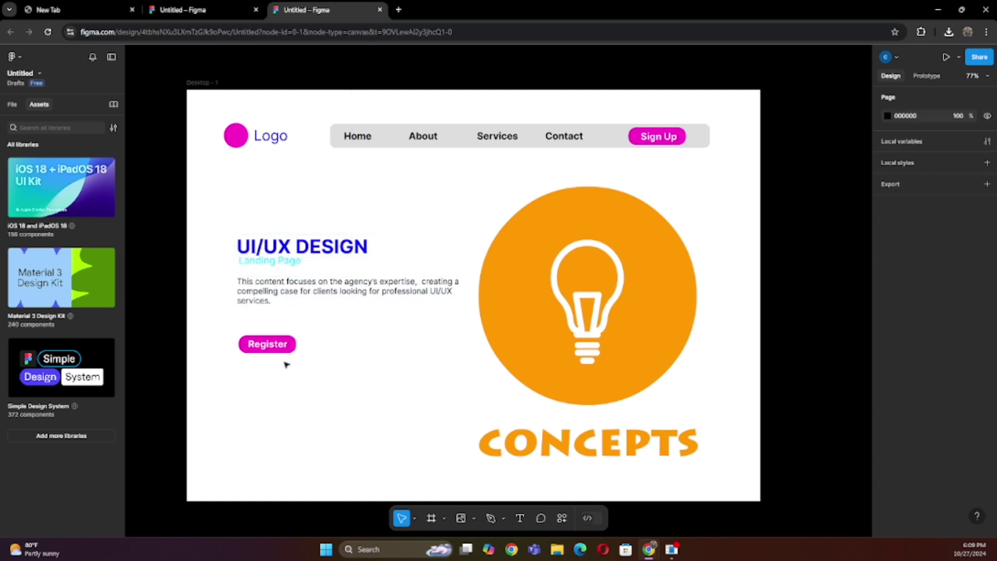
left_click(274, 345)
key("Up")
key("Up")
key("Up")
left_click(364, 404)
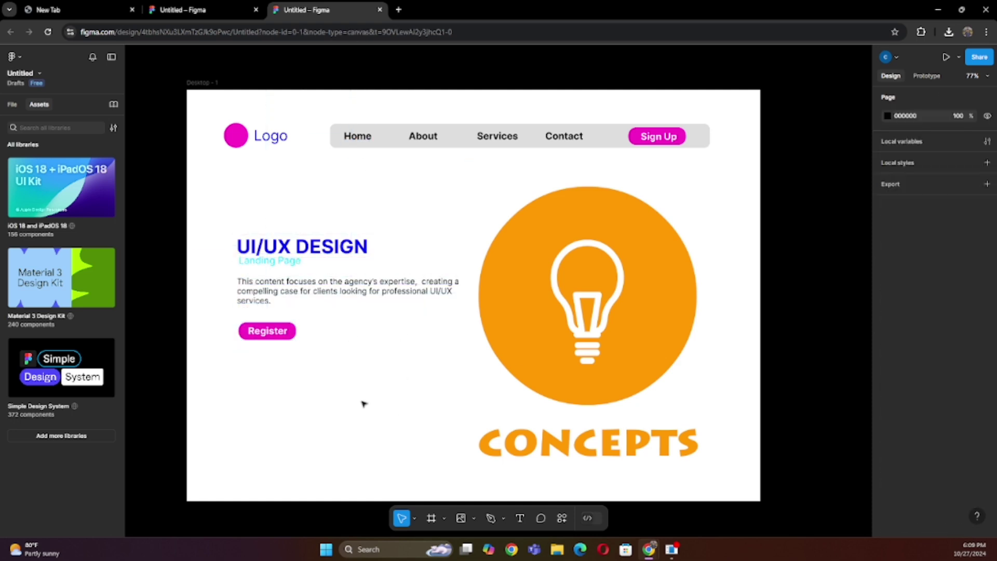